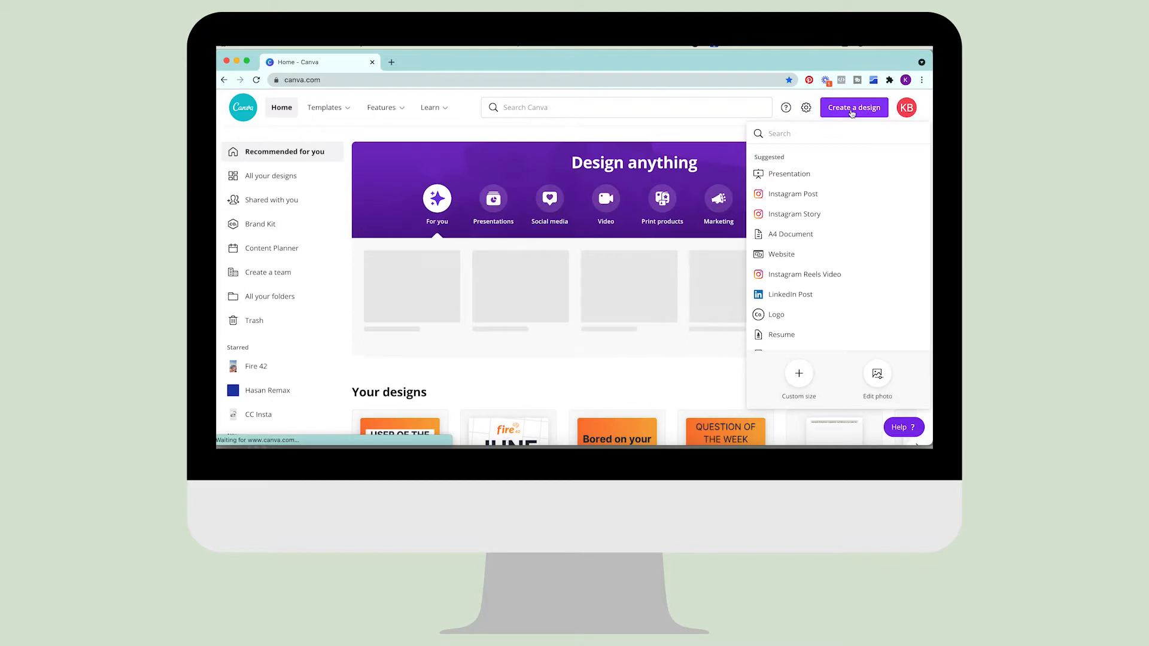
Create a blank A4 document and name it Grid content June.
click(807, 239)
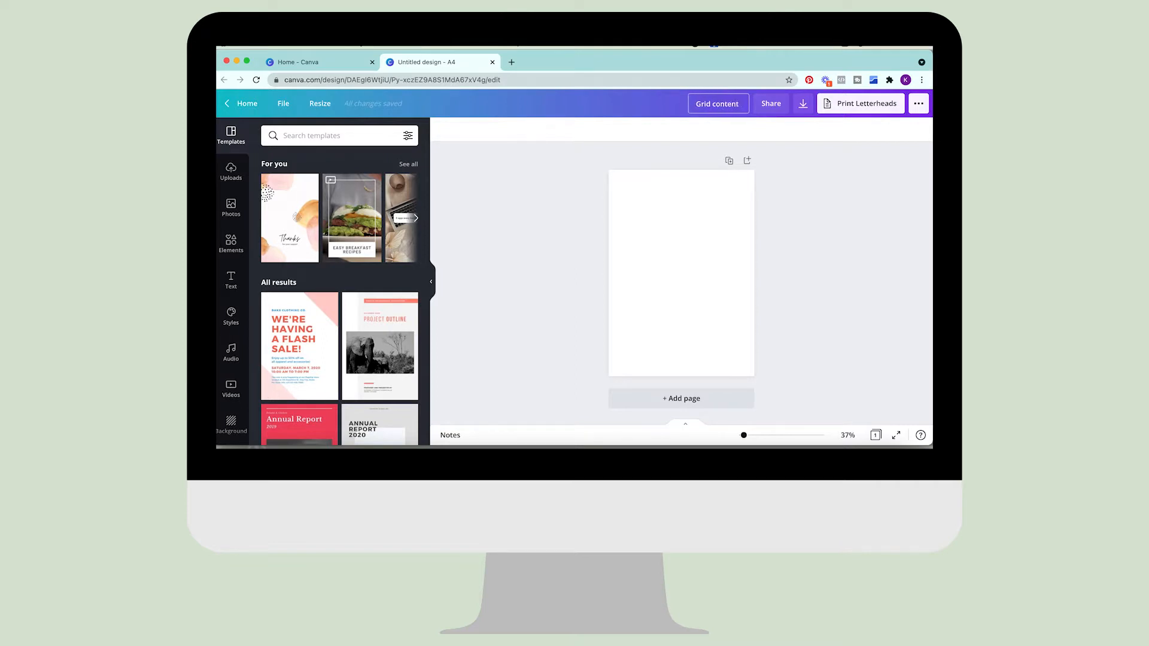
click(670, 234)
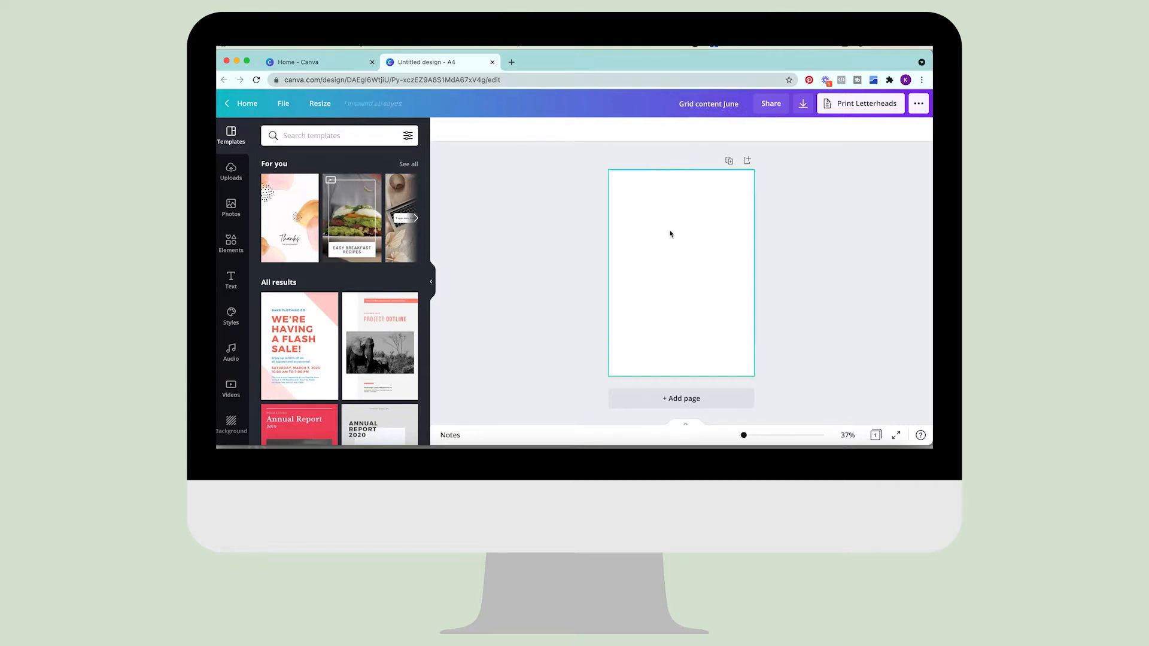
Add a plain square frame to the page, shrink it and place it in the page's upper-left corner.
click(232, 252)
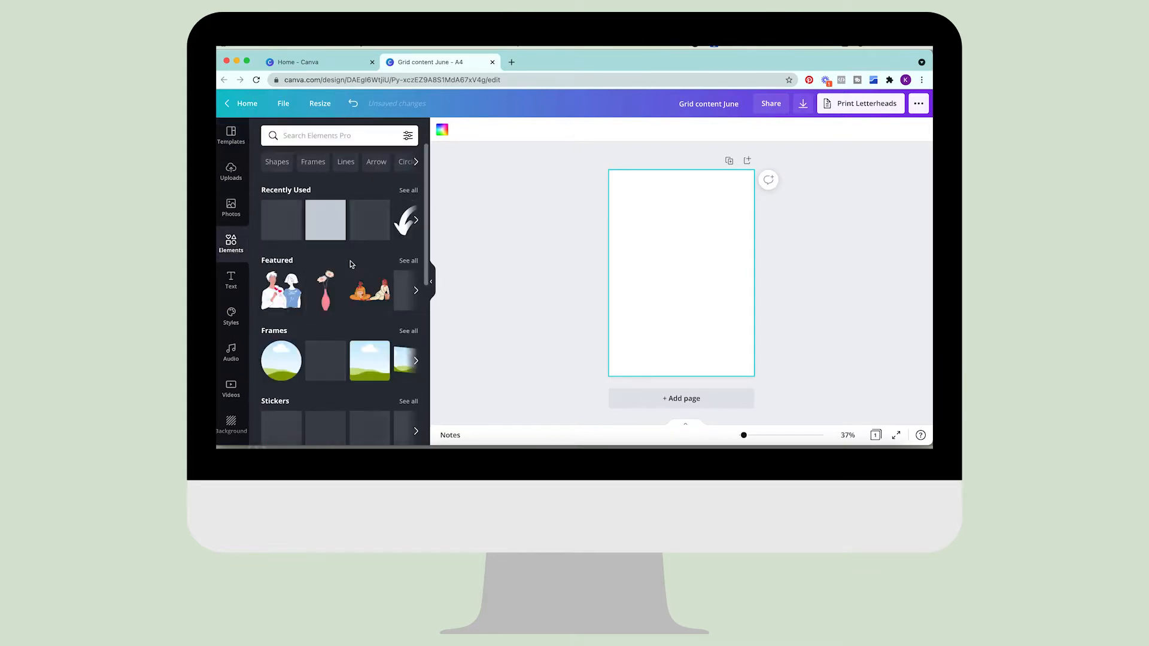
scroll(359, 270, down, 2)
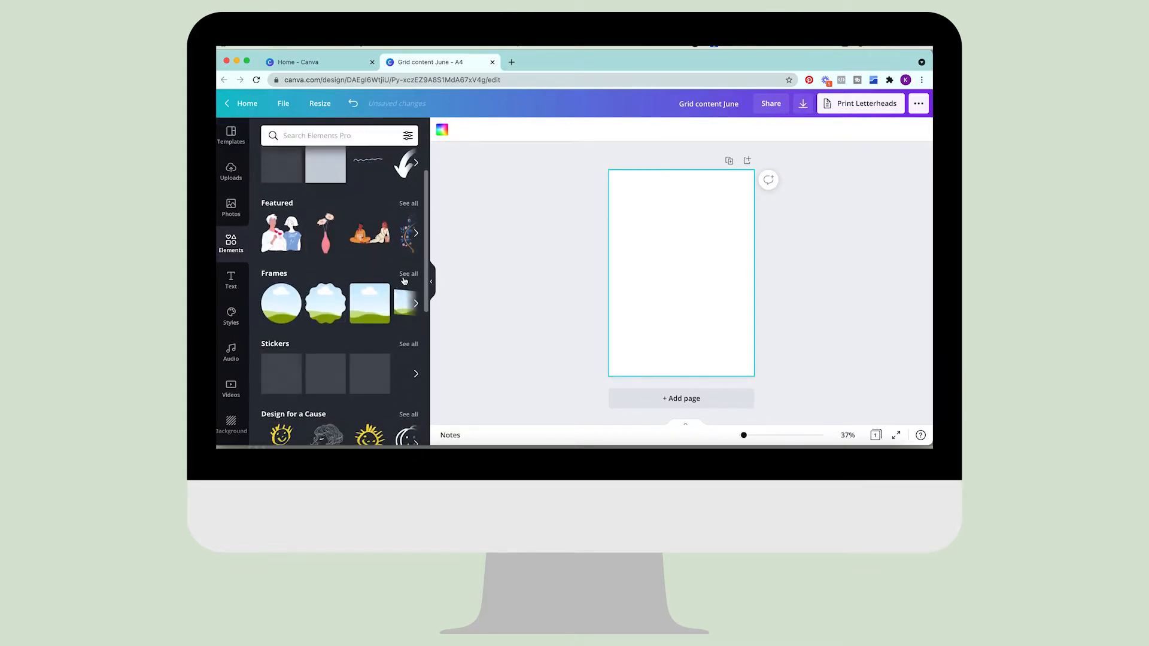
click(405, 275)
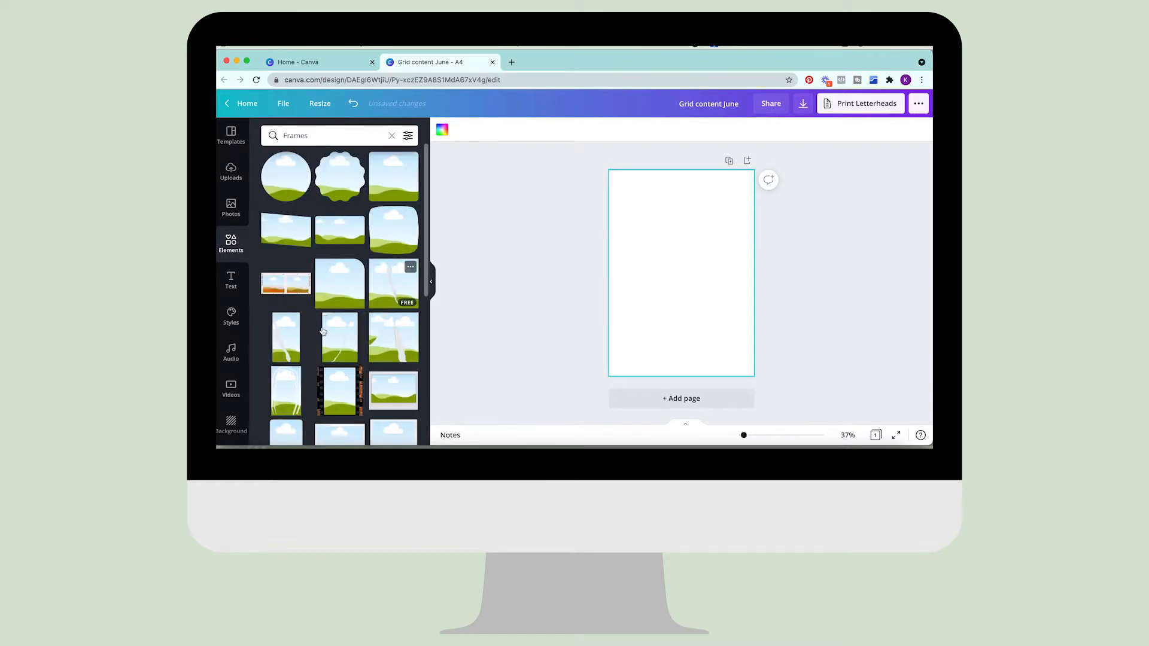
scroll(323, 332, down, 4)
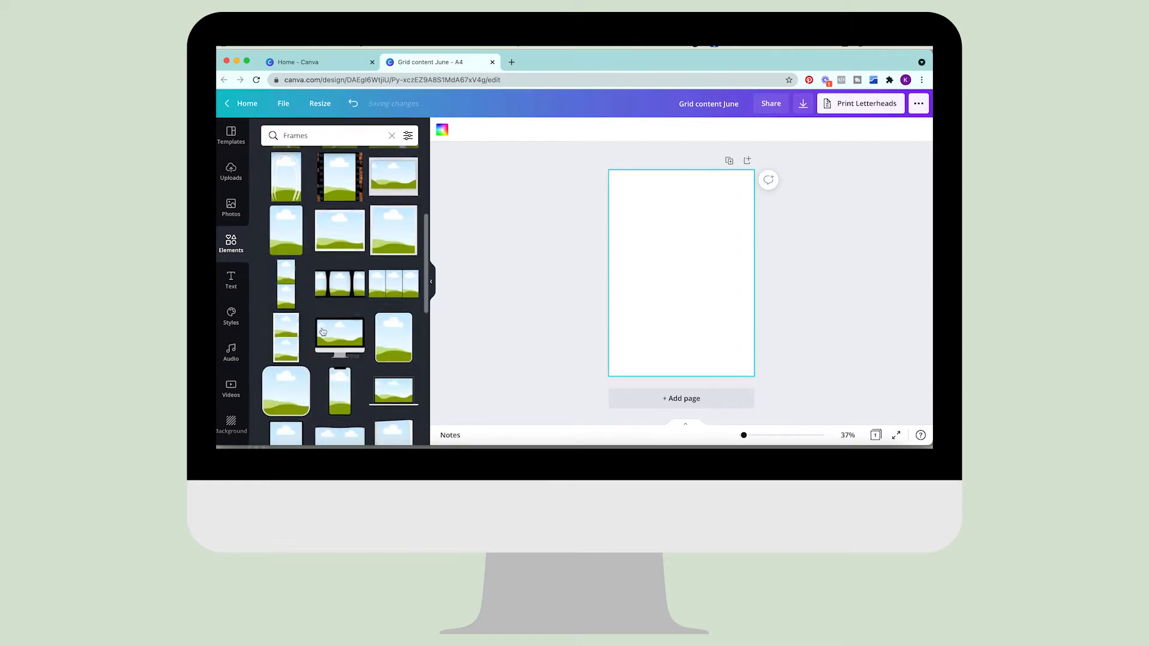
scroll(322, 332, down, 4)
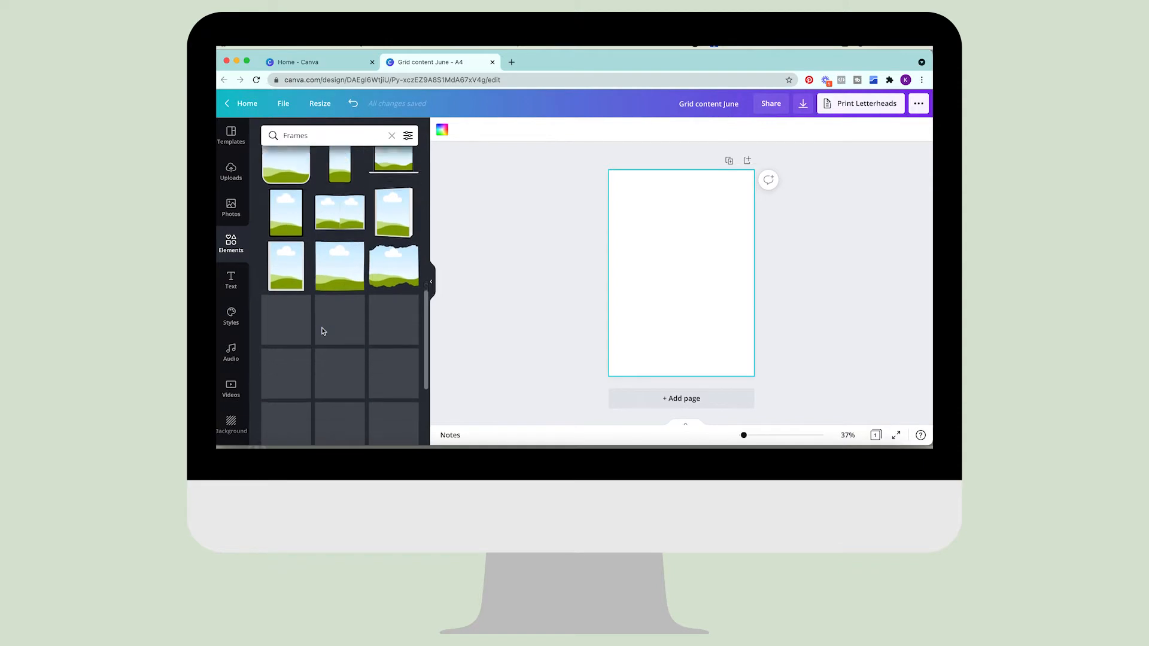
scroll(322, 332, down, 2)
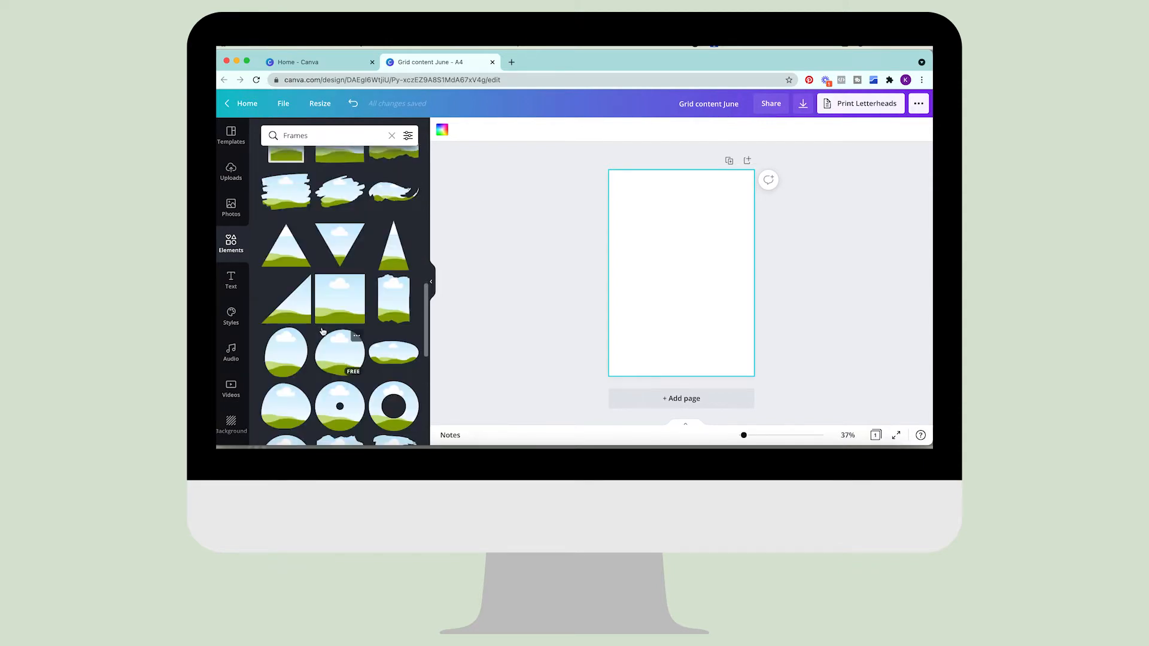
click(341, 304)
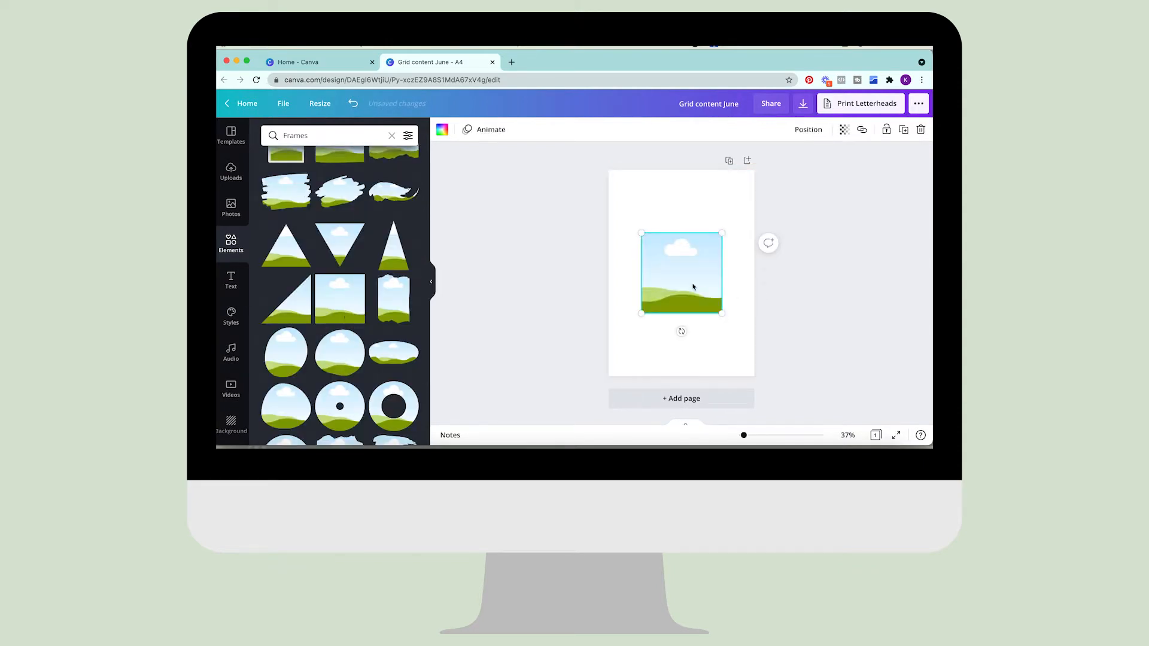
drag(693, 287, 653, 218)
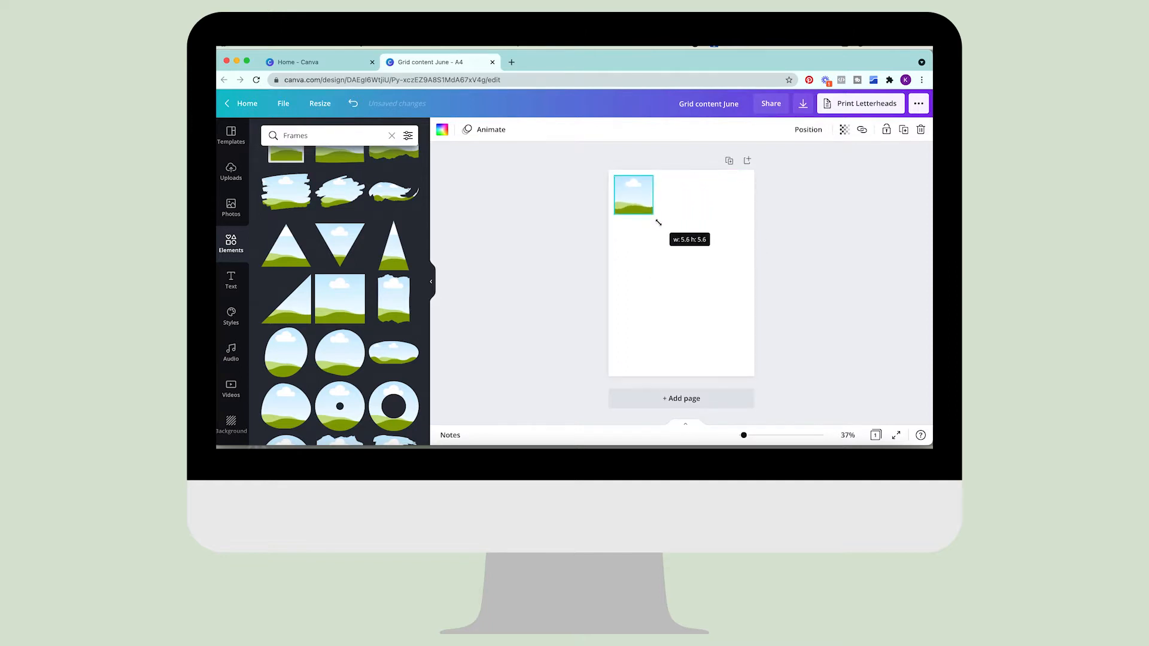
Duplicate the square frame twice and line the copies up beside it as a row of three across the page.
key(super+v)
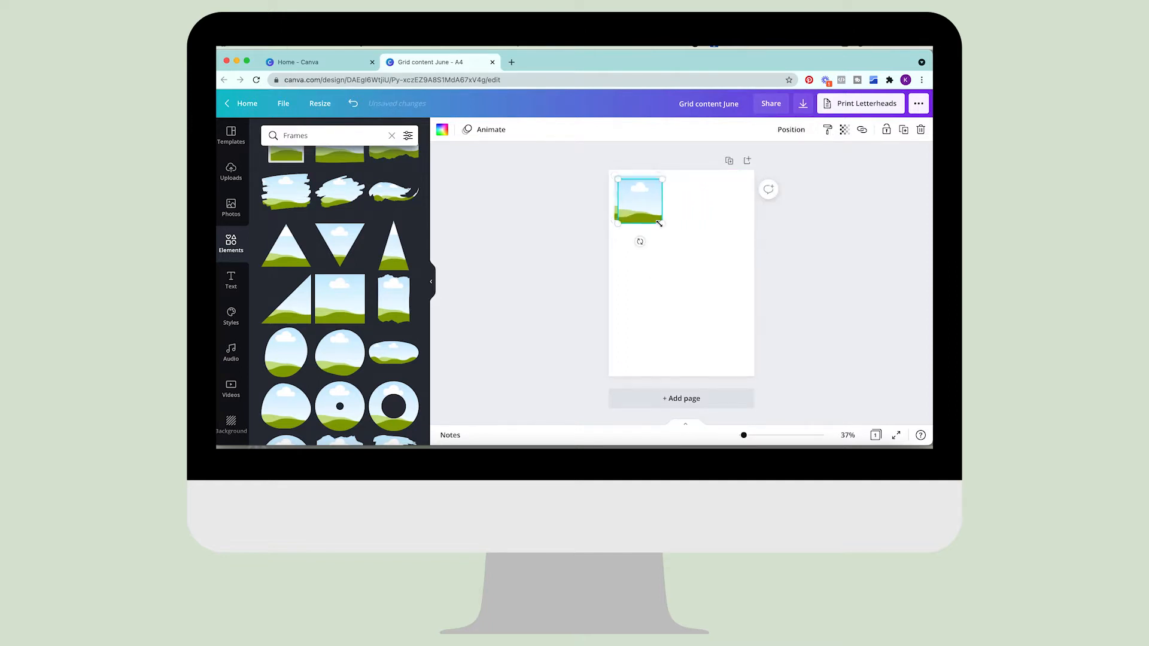
drag(685, 207, 686, 203)
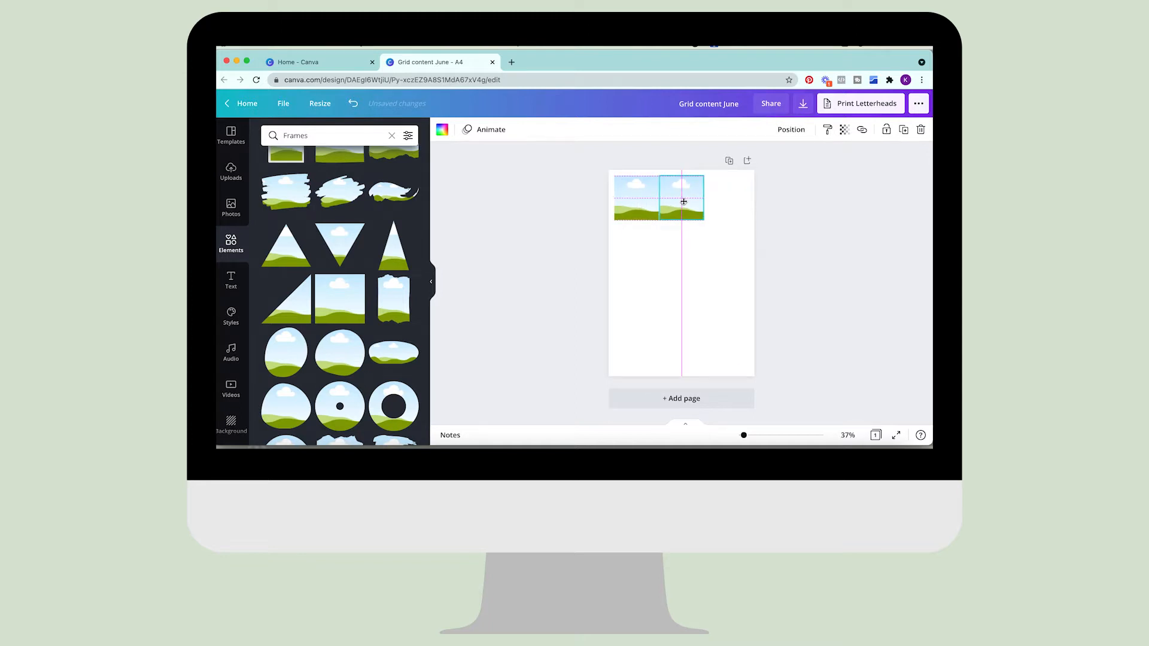
click(664, 276)
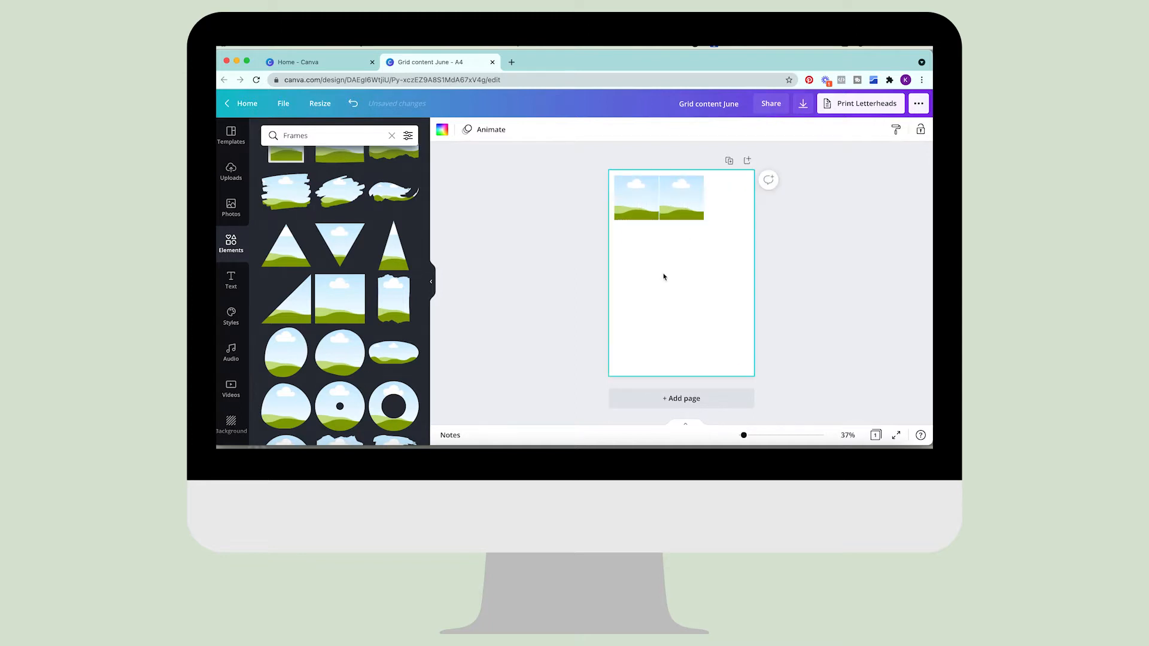
click(682, 198)
key(super+d)
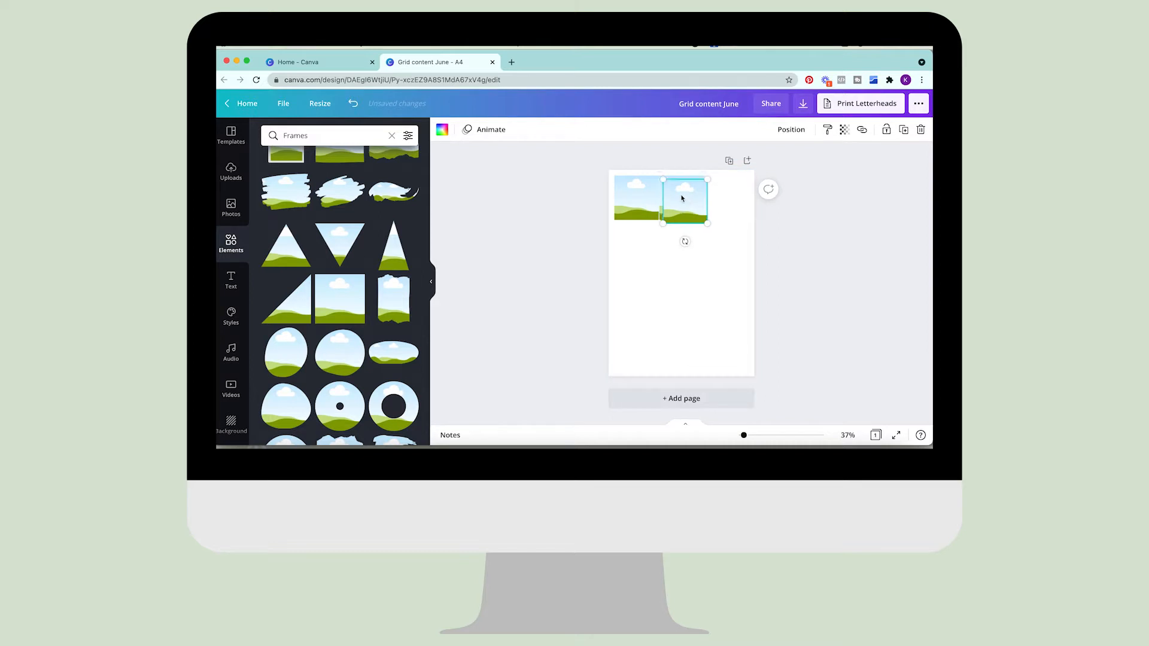
drag(685, 193, 730, 194)
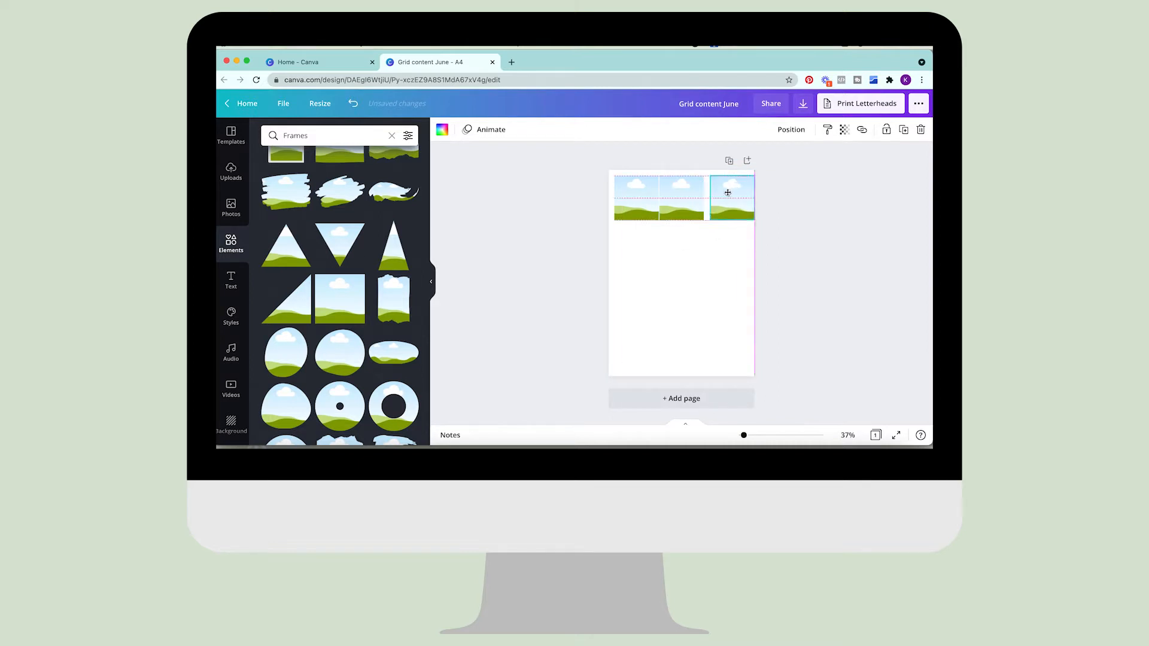
Tidy up the spacing of the three frames and scale the row to about 19.2 by 6.1 so it fits inside the page.
key(super+a)
click(787, 130)
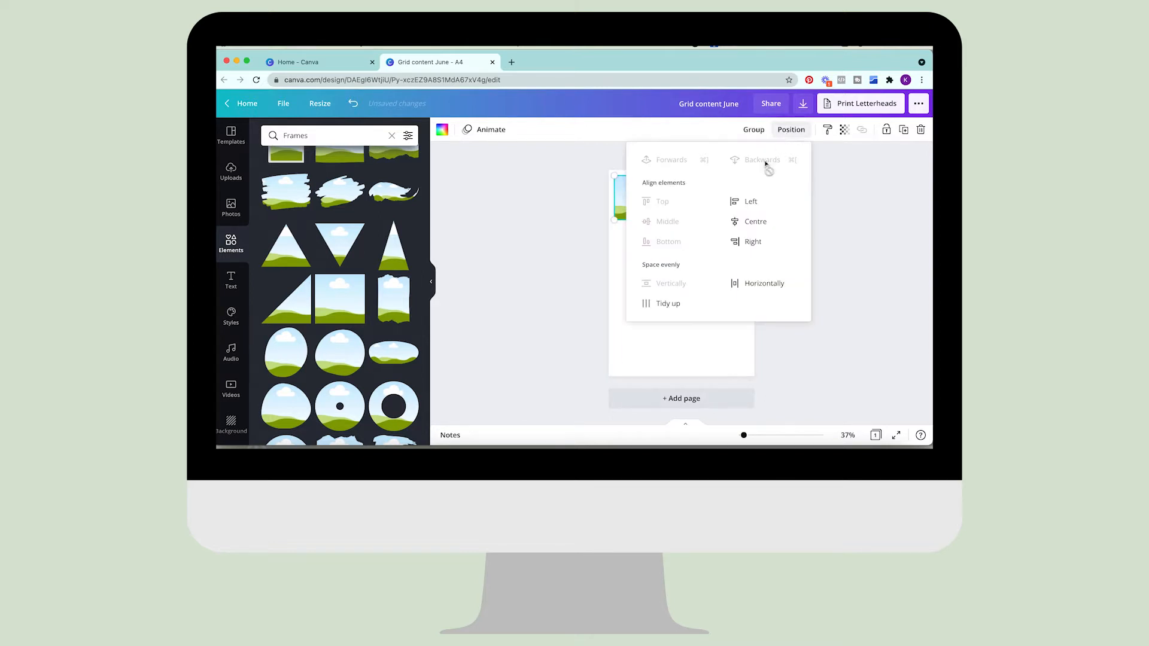
click(667, 304)
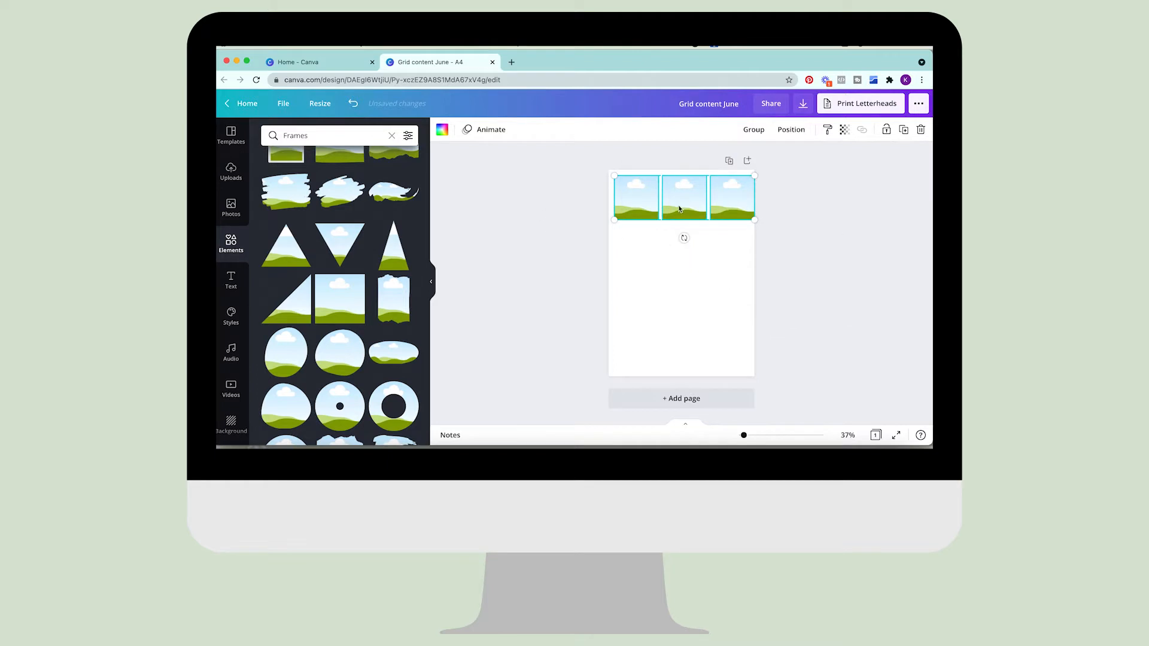
drag(749, 222, 748, 223)
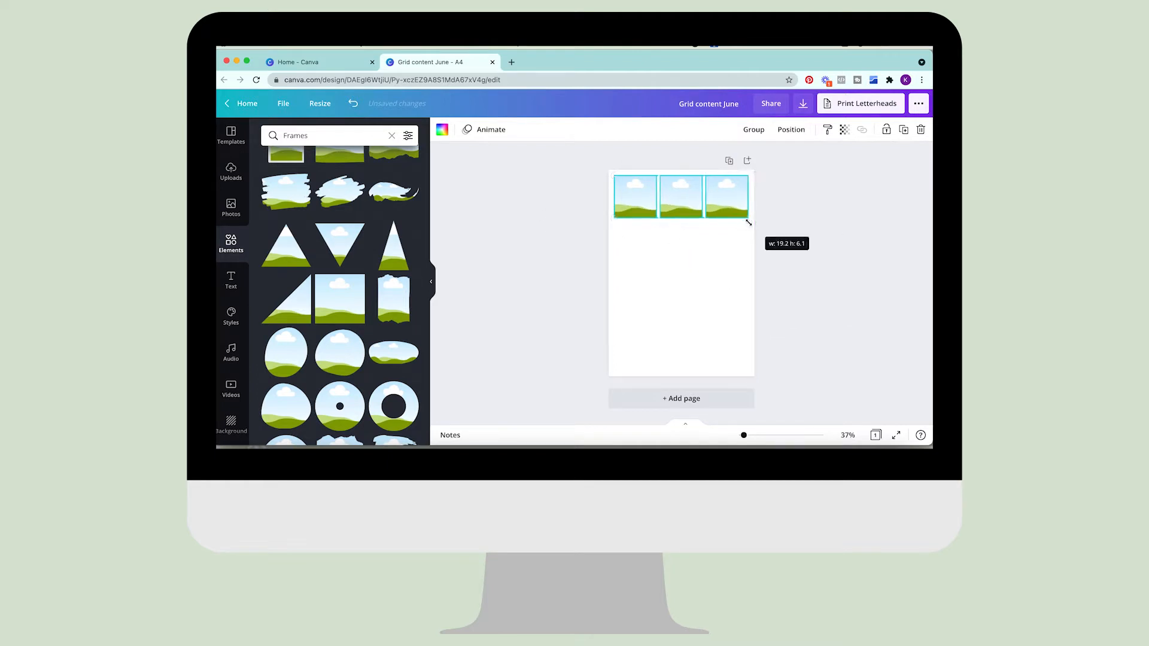
Group the three frames of the row into one object.
click(831, 242)
drag(595, 187, 773, 206)
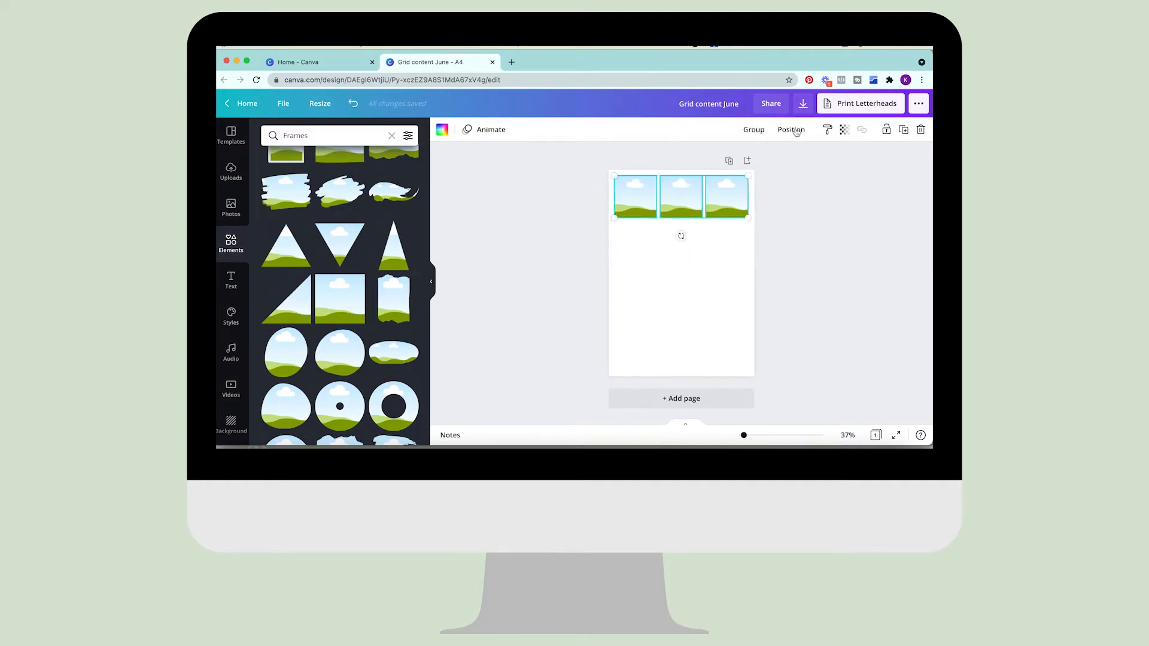
click(757, 128)
click(778, 253)
click(620, 211)
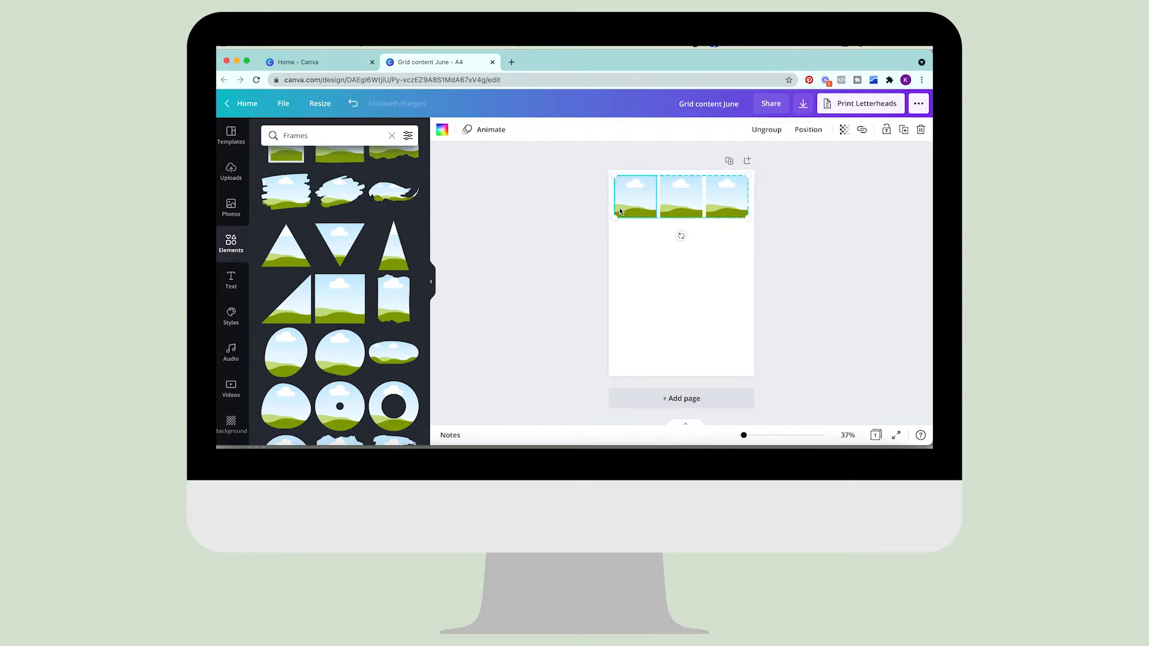
Duplicate the grouped row down the page with even gaps until five rows of frames fill it, the last running off the page edge.
drag(621, 210, 641, 287)
key(super+v)
click(566, 196)
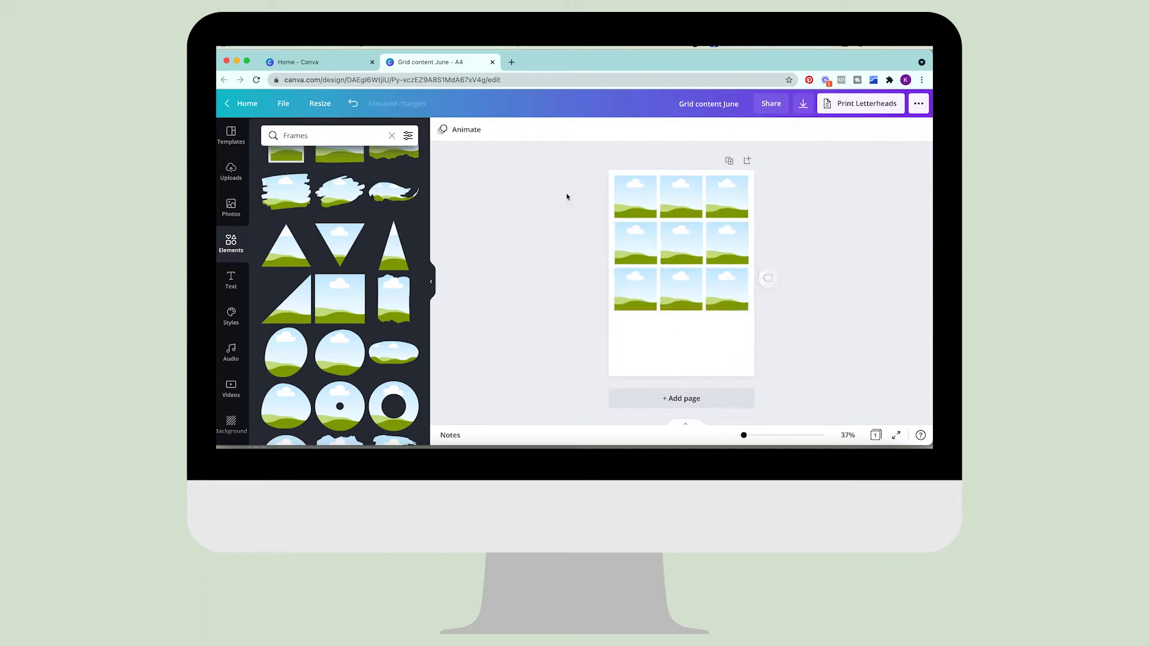
mouse_move(739, 297)
mouse_down()
mouse_move(734, 253)
mouse_move(719, 368)
mouse_up()
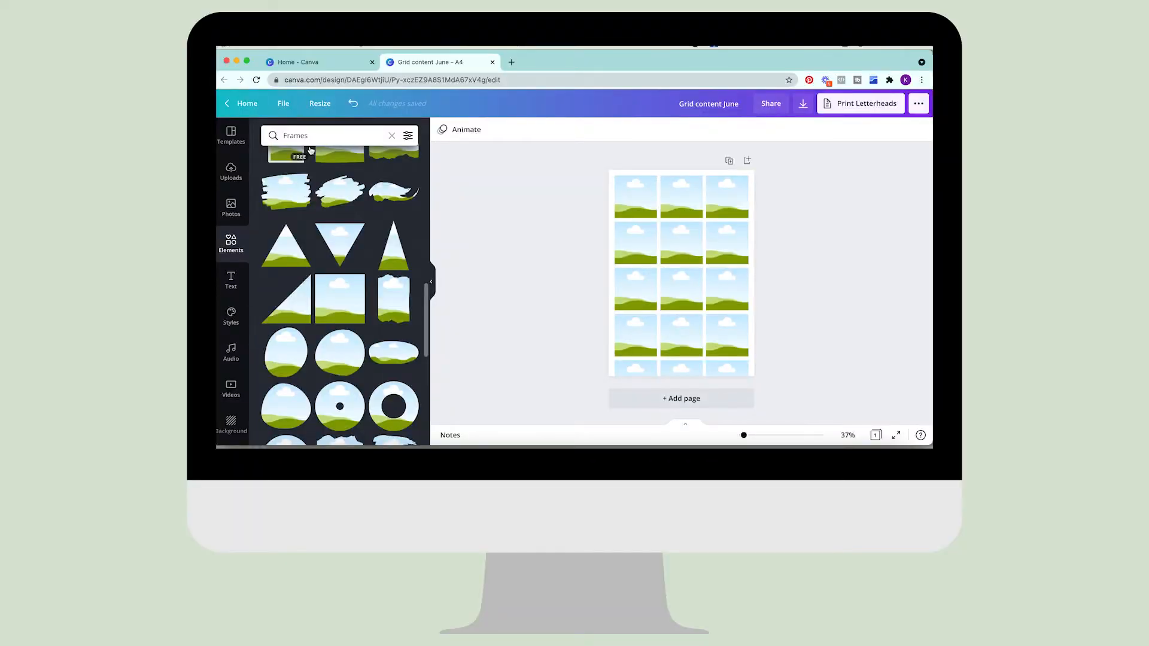
Find the existing design CC wc 24.05.21 among all your designs and open it.
click(319, 65)
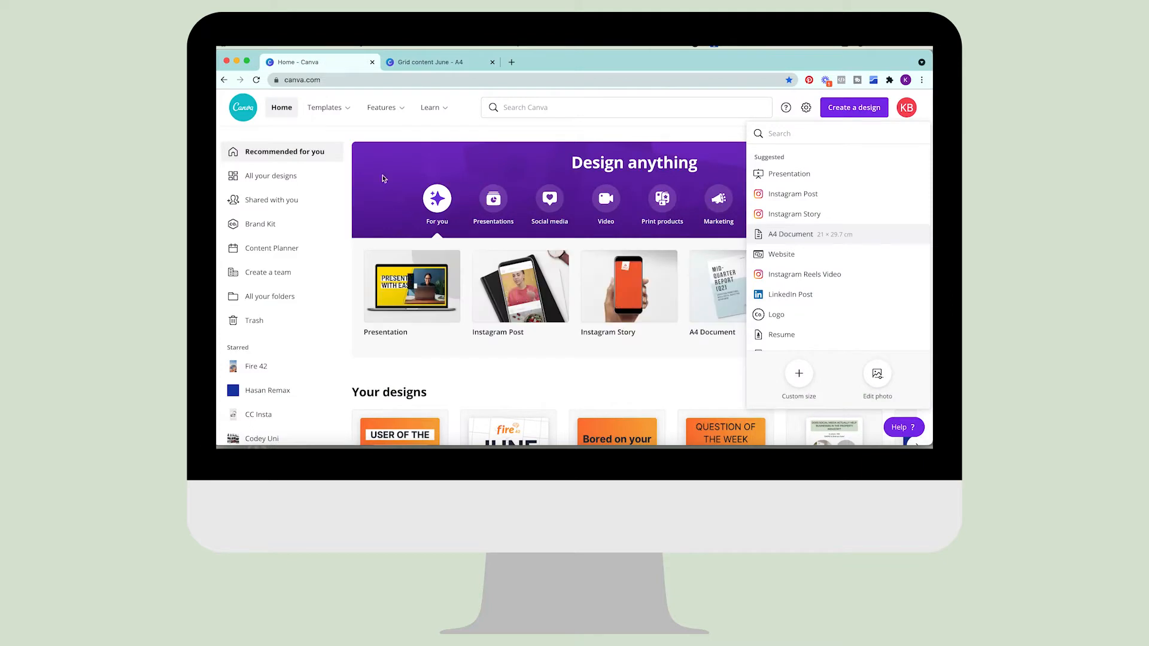
mouse_move(326, 108)
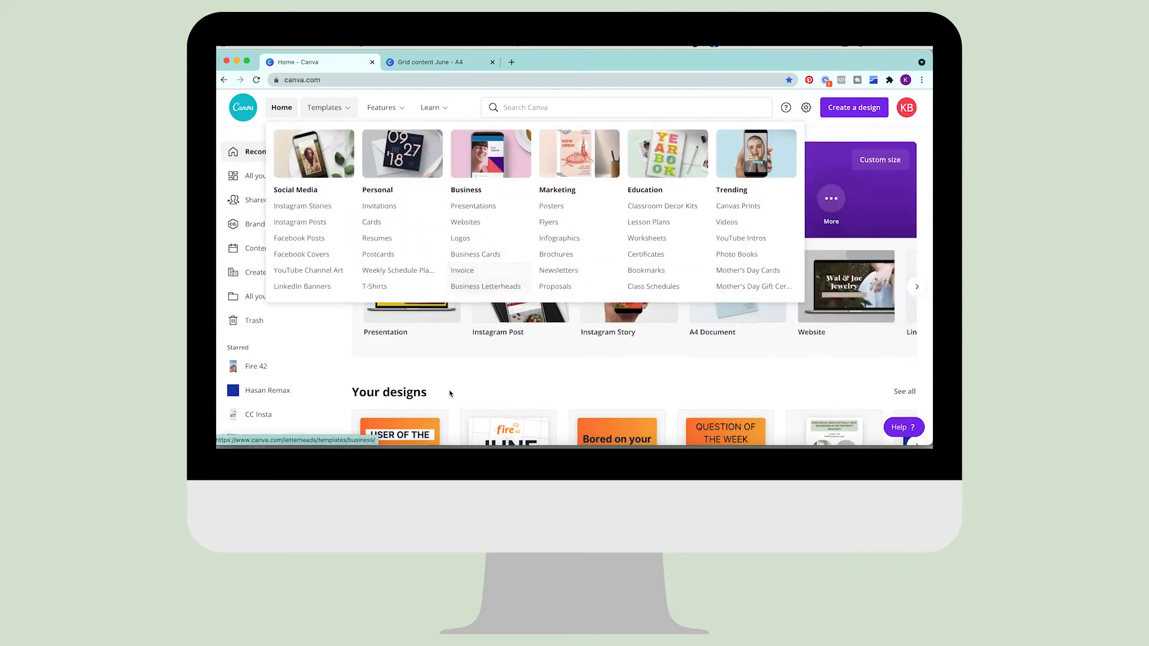
scroll(455, 383, down, 3)
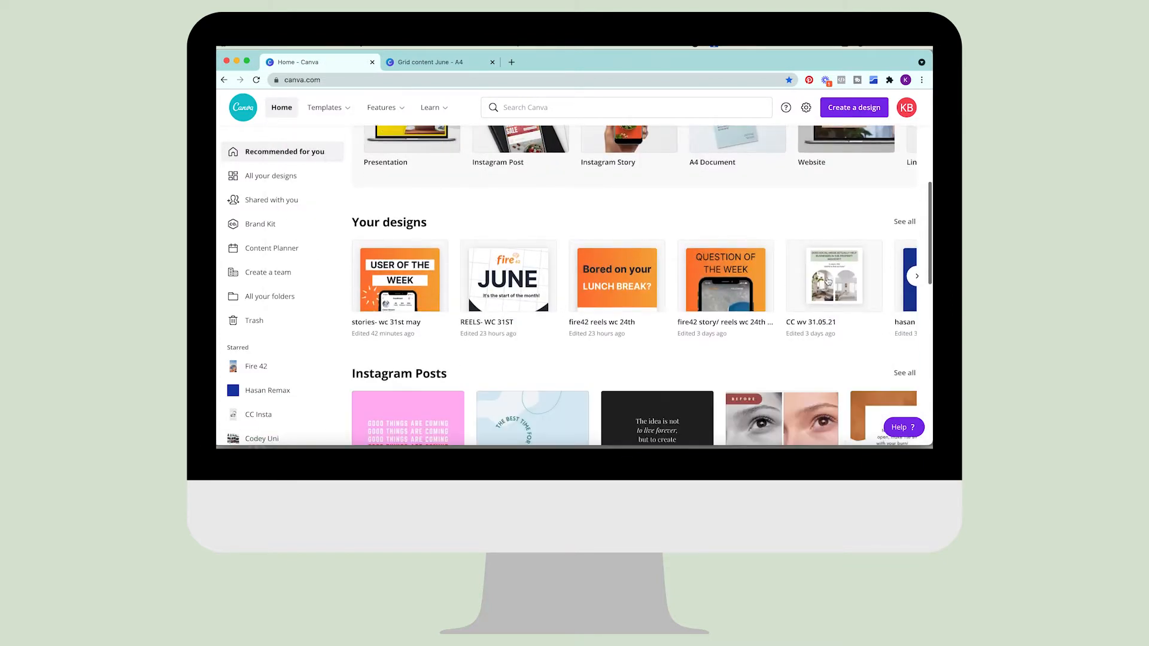
click(906, 225)
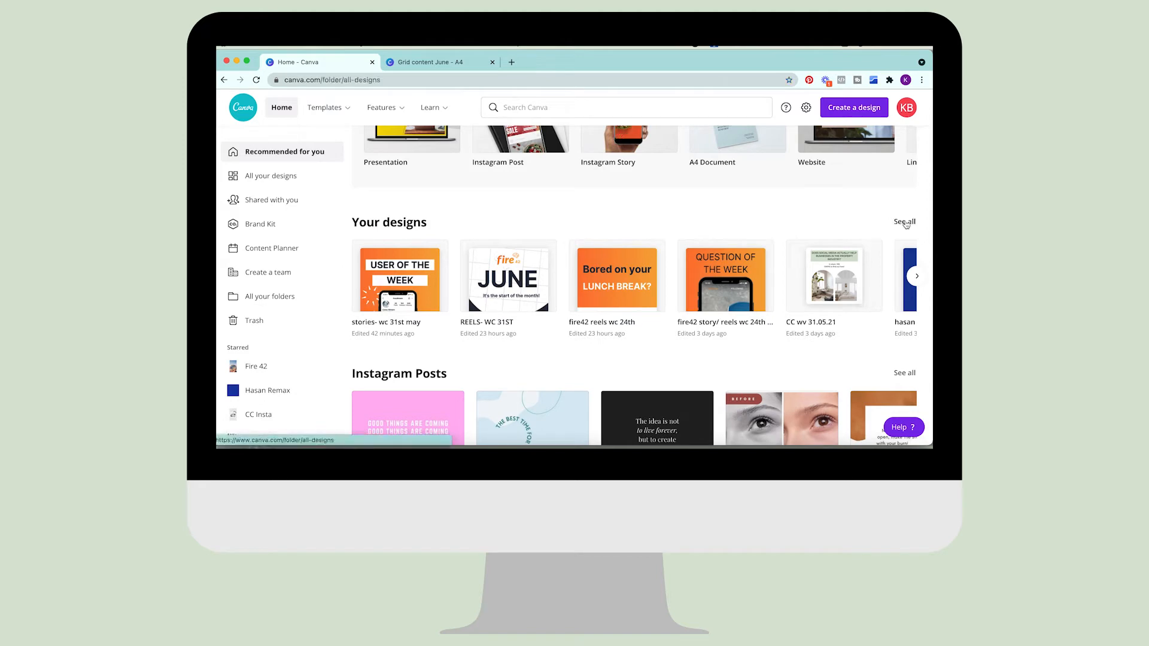
scroll(662, 317, down, 2)
scroll(662, 317, down, 5)
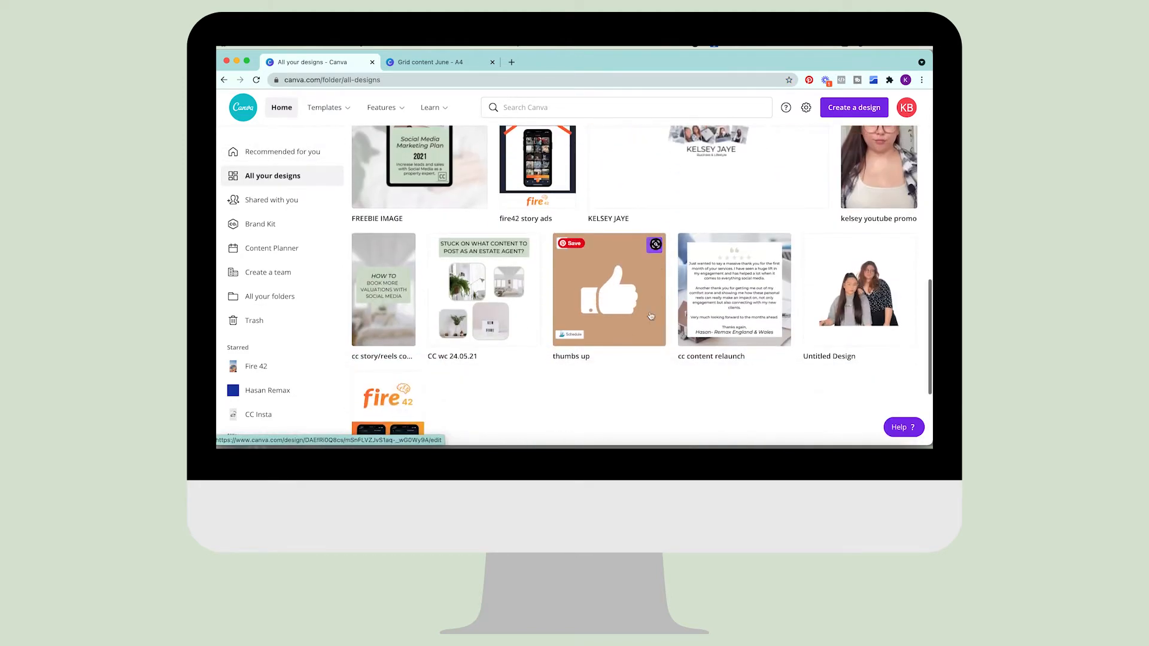
click(479, 282)
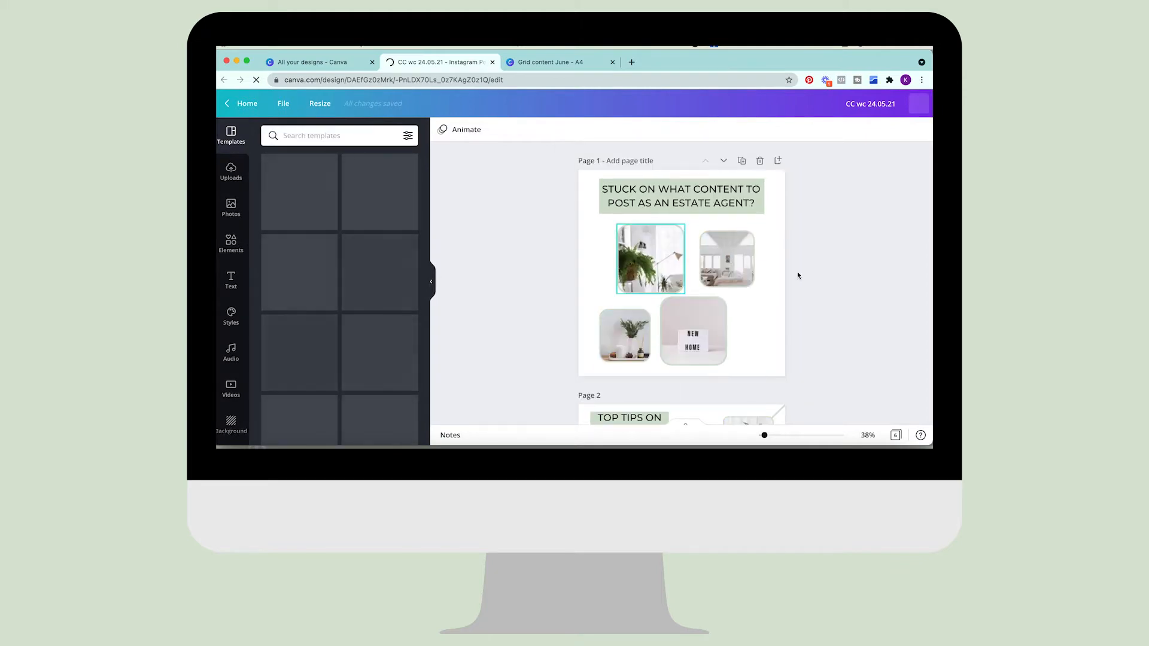
Download only page 1 of the CC wc 24.05.21 design as a PNG.
scroll(797, 272, down, 3)
scroll(797, 272, up, 3)
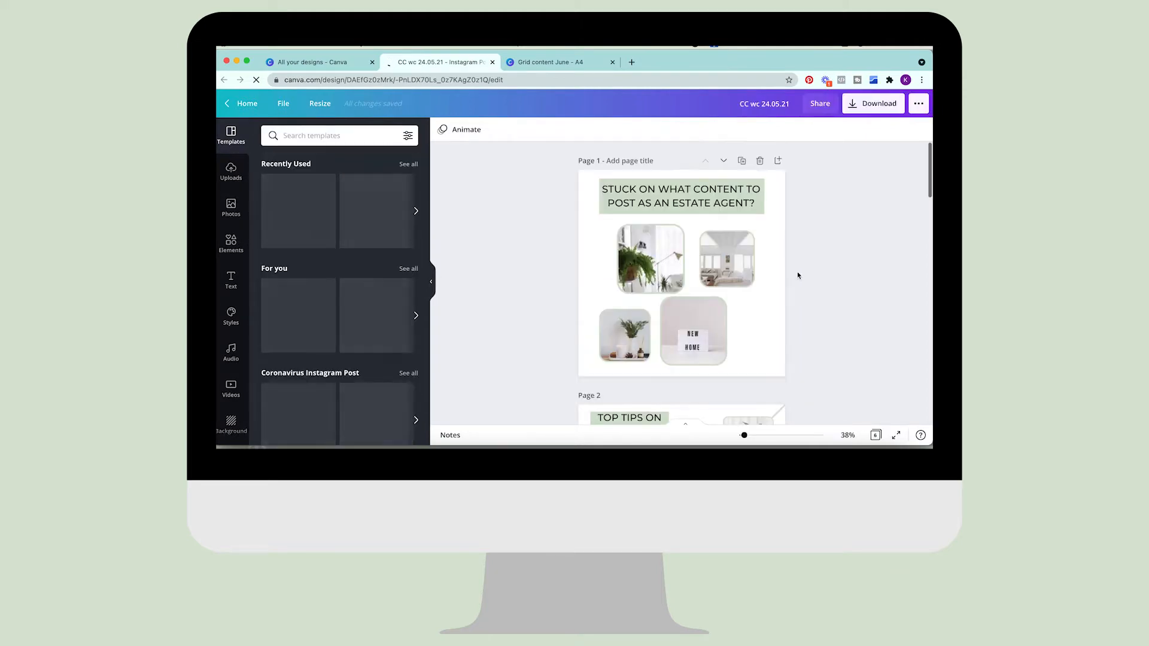
click(874, 104)
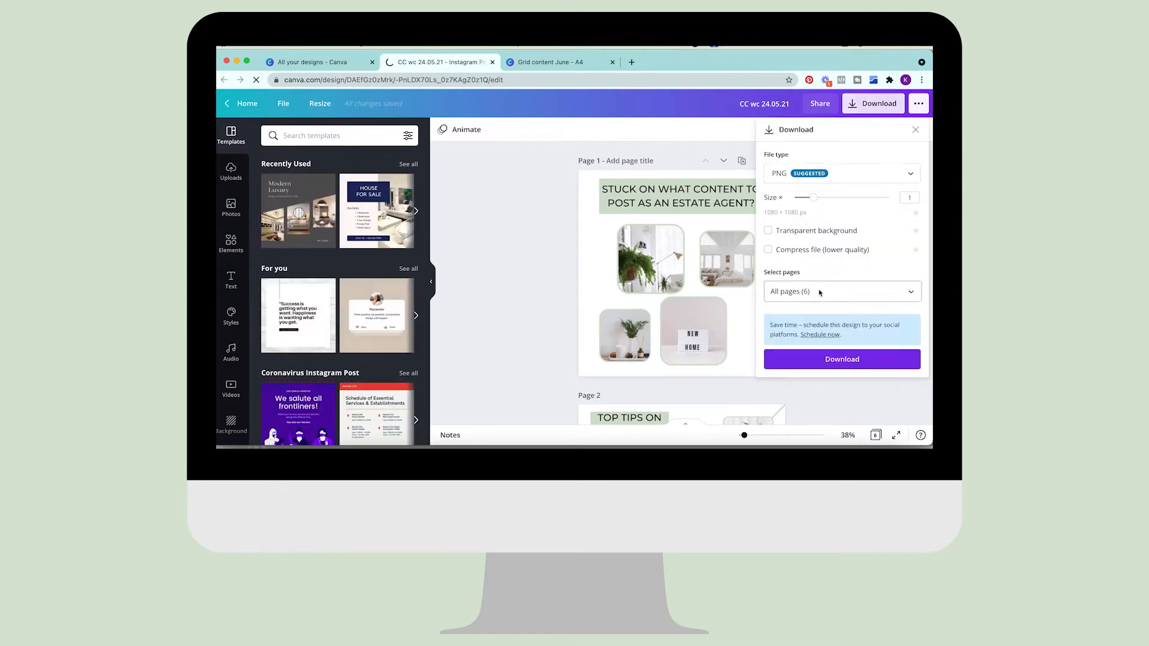
click(822, 292)
click(814, 138)
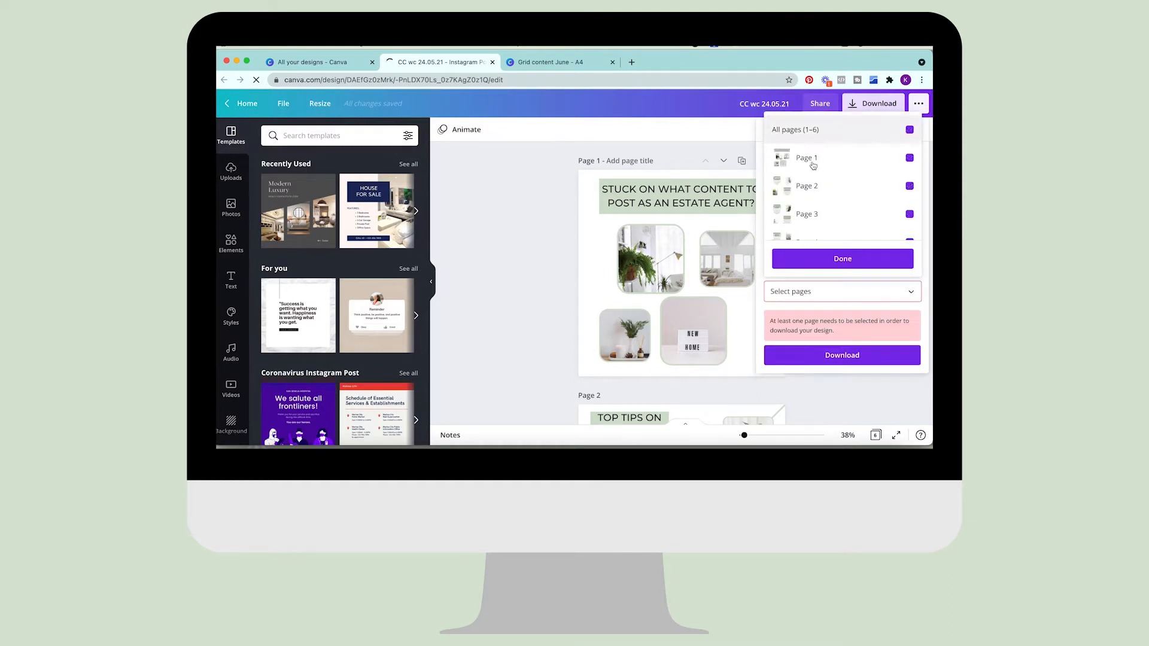
click(795, 158)
click(826, 259)
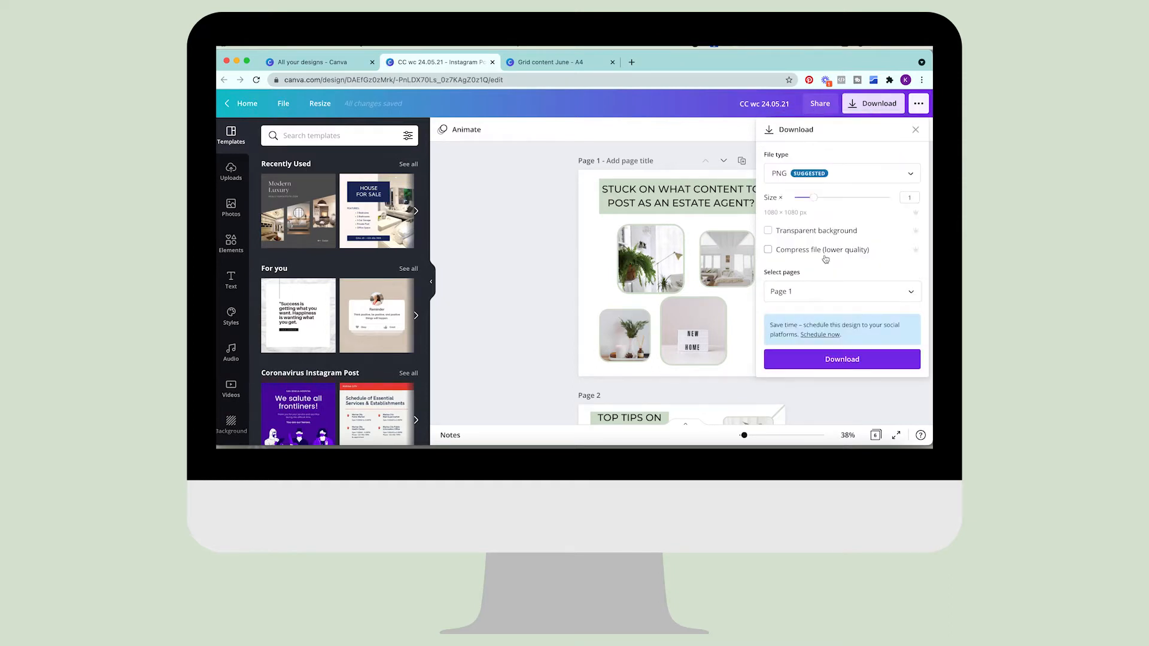
click(797, 359)
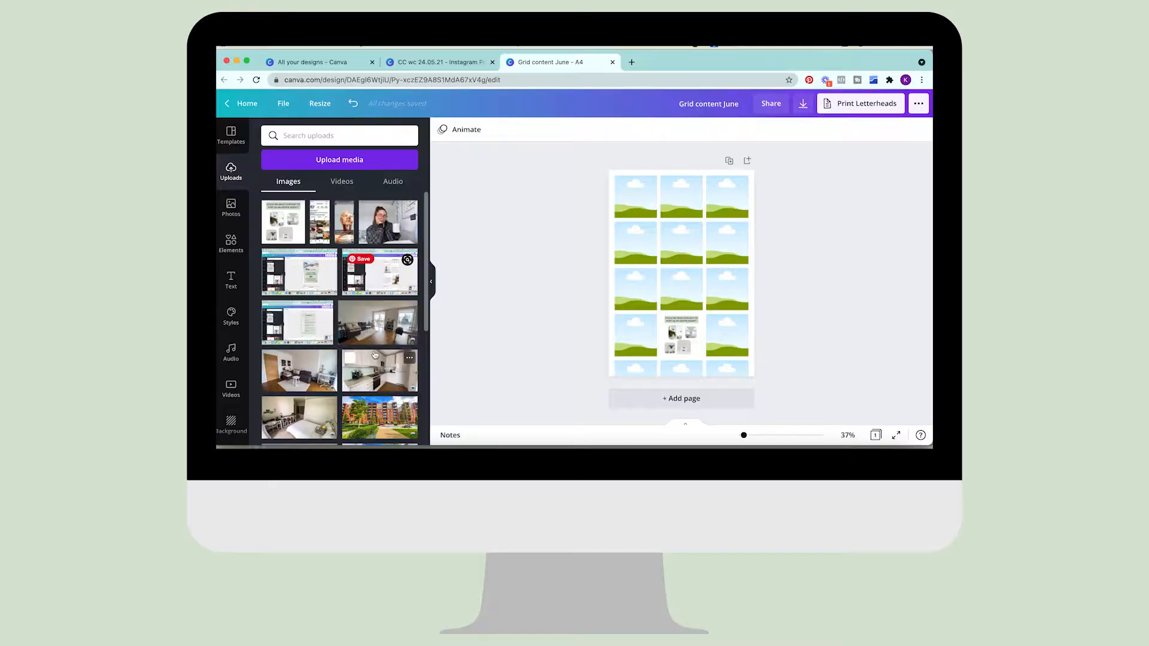
Fill the right-hand frame of the fourth row with the uploaded photo of the woman holding a mug.
scroll(374, 355, up, 3)
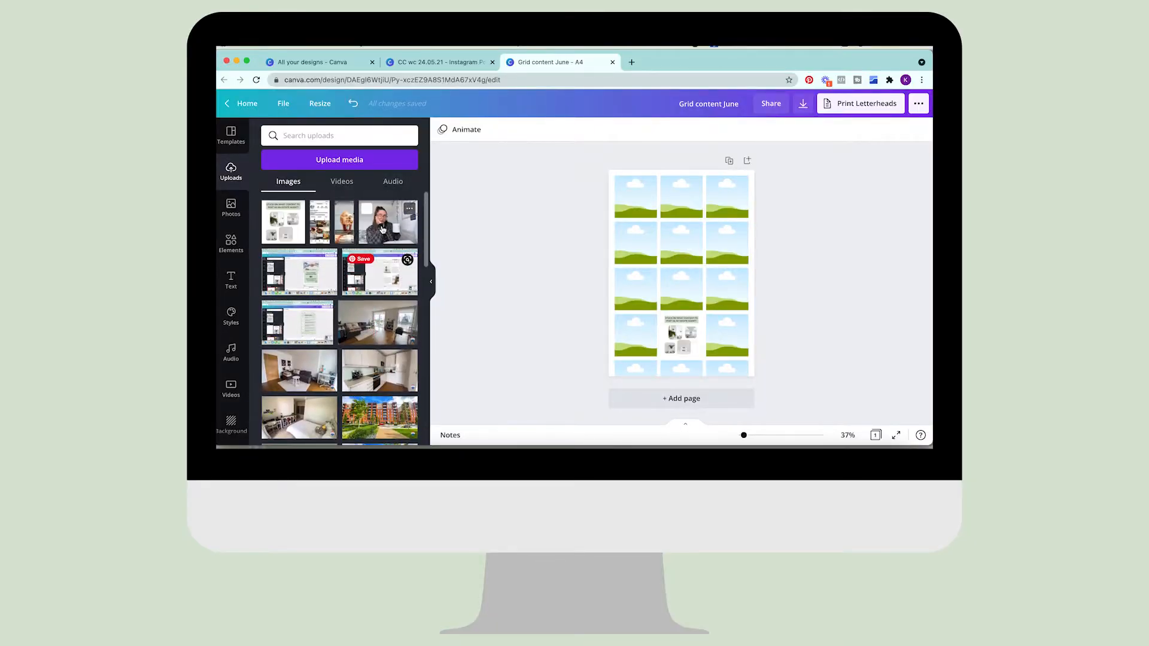
drag(593, 272, 729, 338)
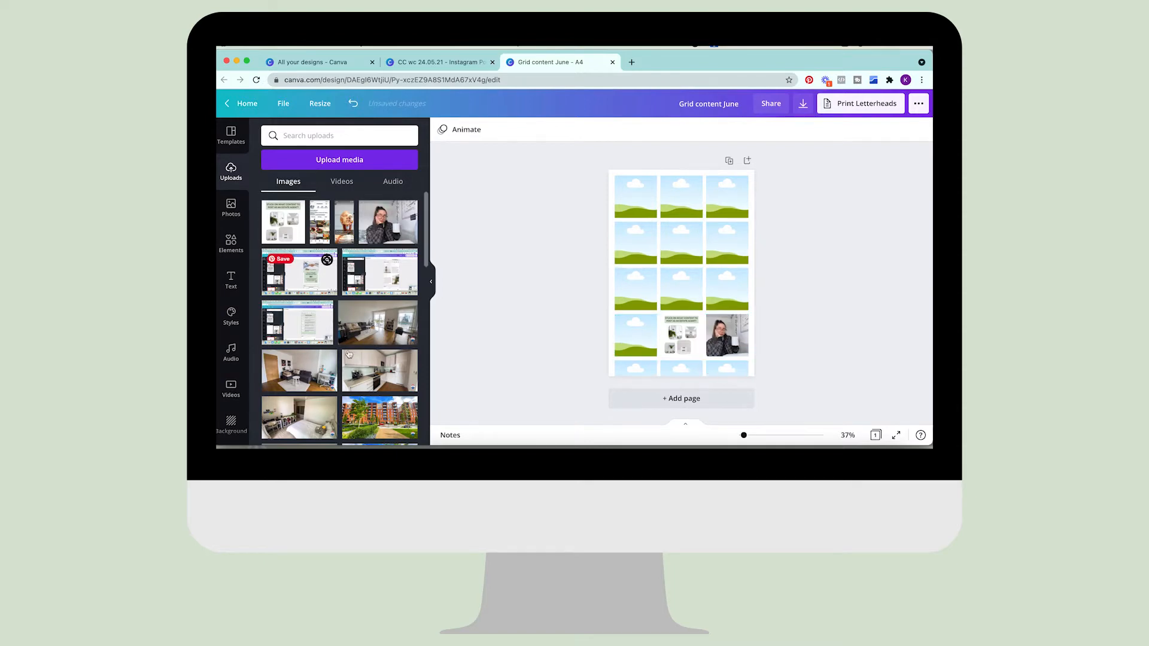
Fill the fourth row's left-hand frame with the uploaded photo of two women and the third row's right-hand frame with the desk flat-lay collage.
scroll(349, 354, down, 10)
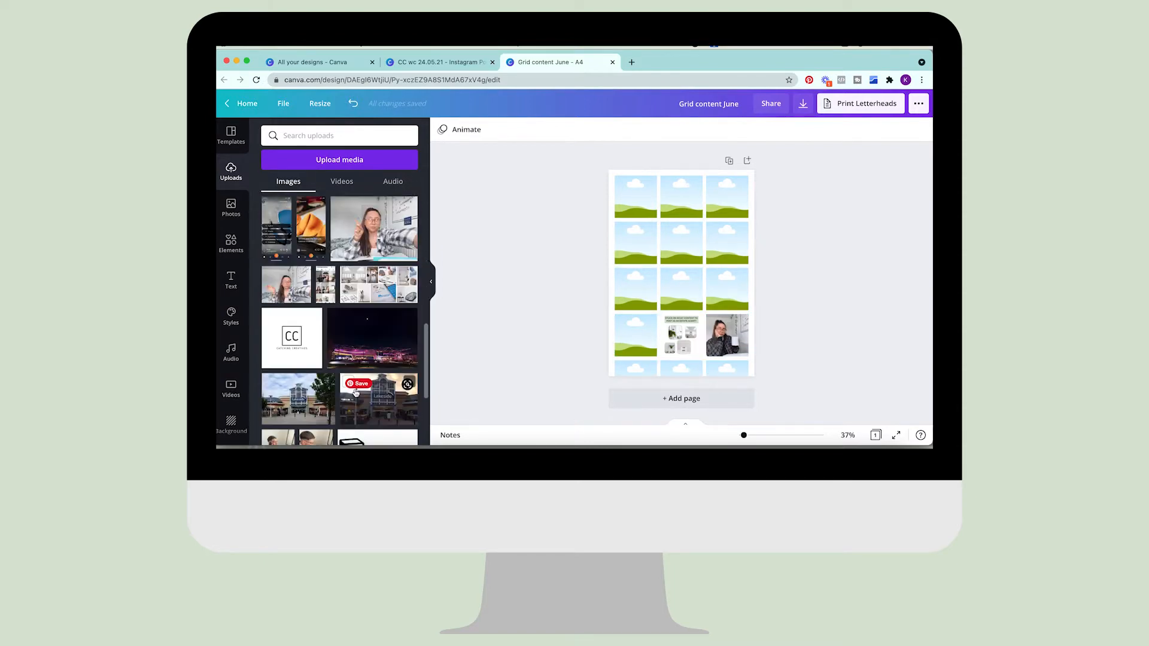
scroll(353, 276, up, 2)
drag(339, 278, 730, 295)
scroll(399, 346, down, 3)
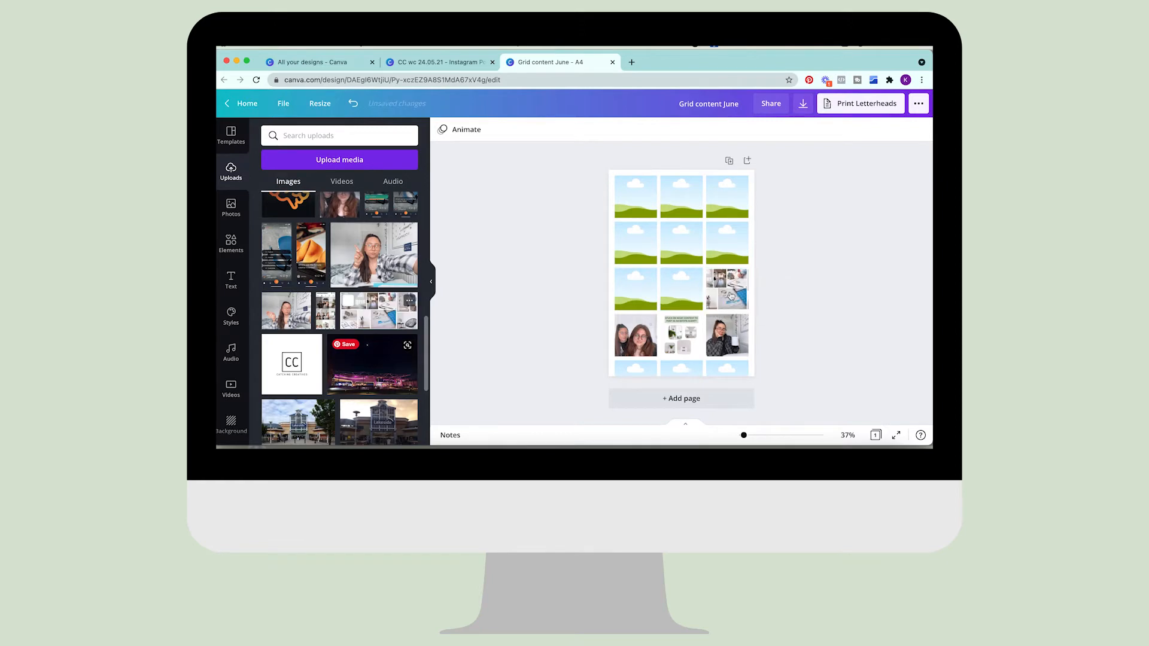
Download only page 1 of the cc story/reels covers design as a PNG and return to the Grid content June design.
click(437, 62)
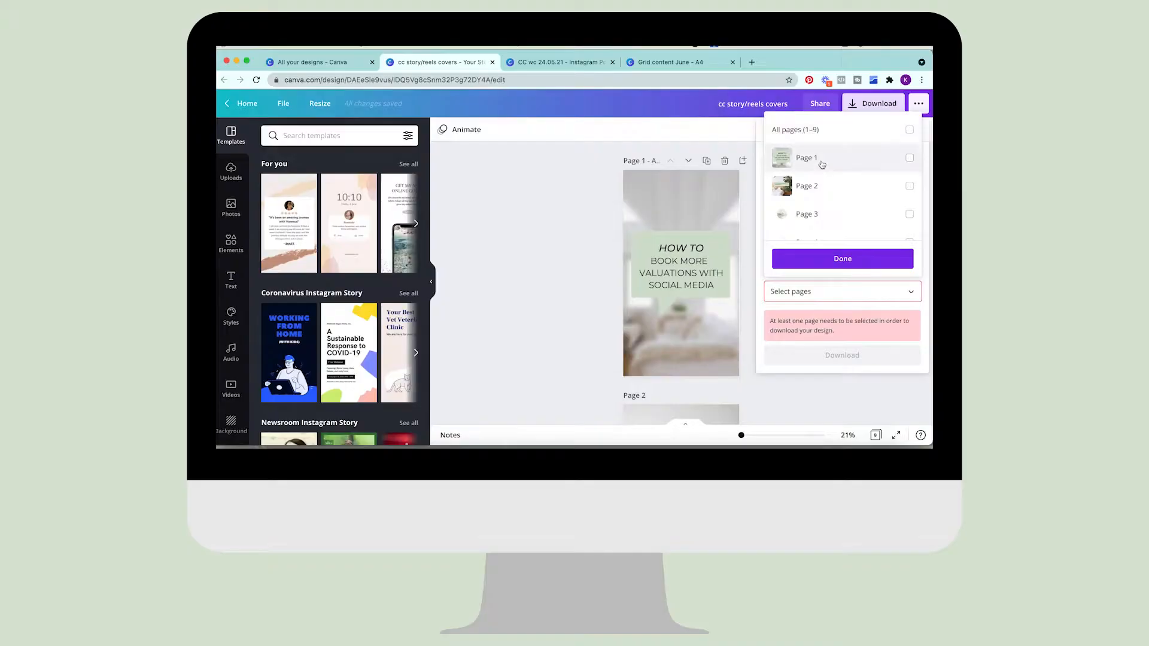
click(821, 159)
click(802, 260)
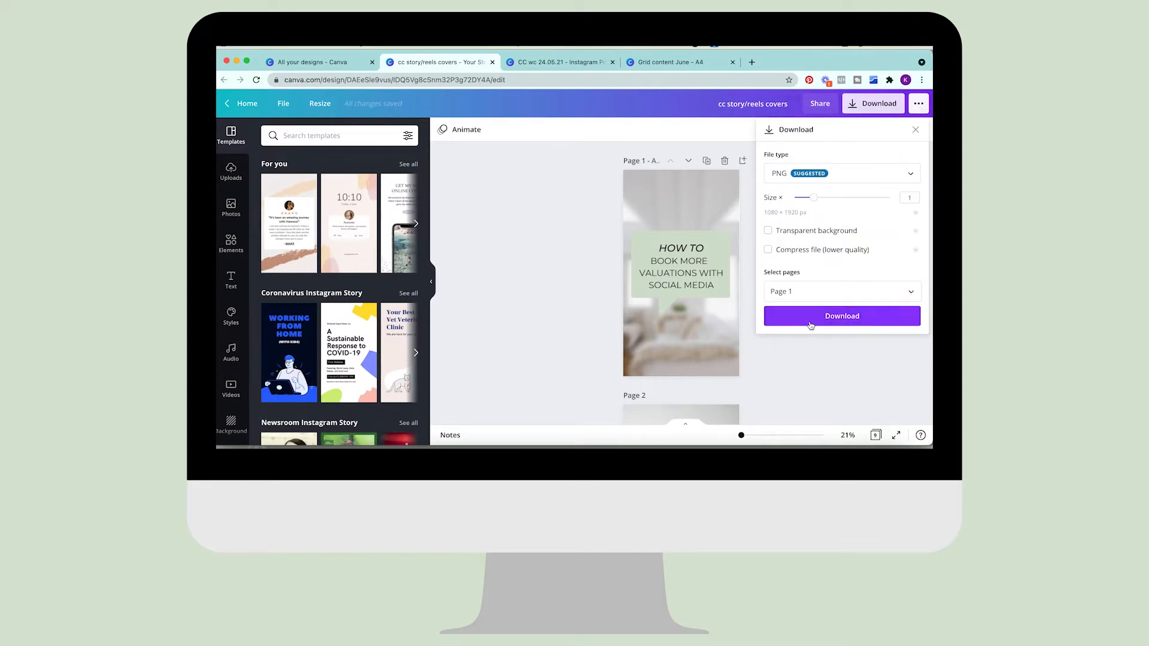
click(810, 323)
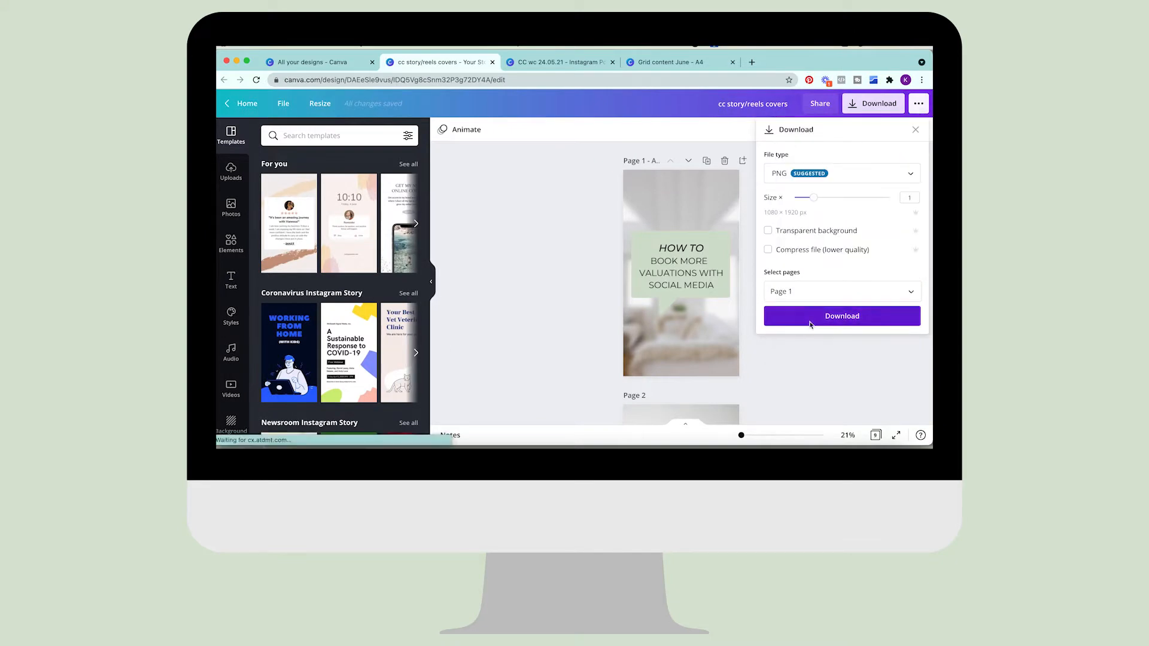
click(715, 62)
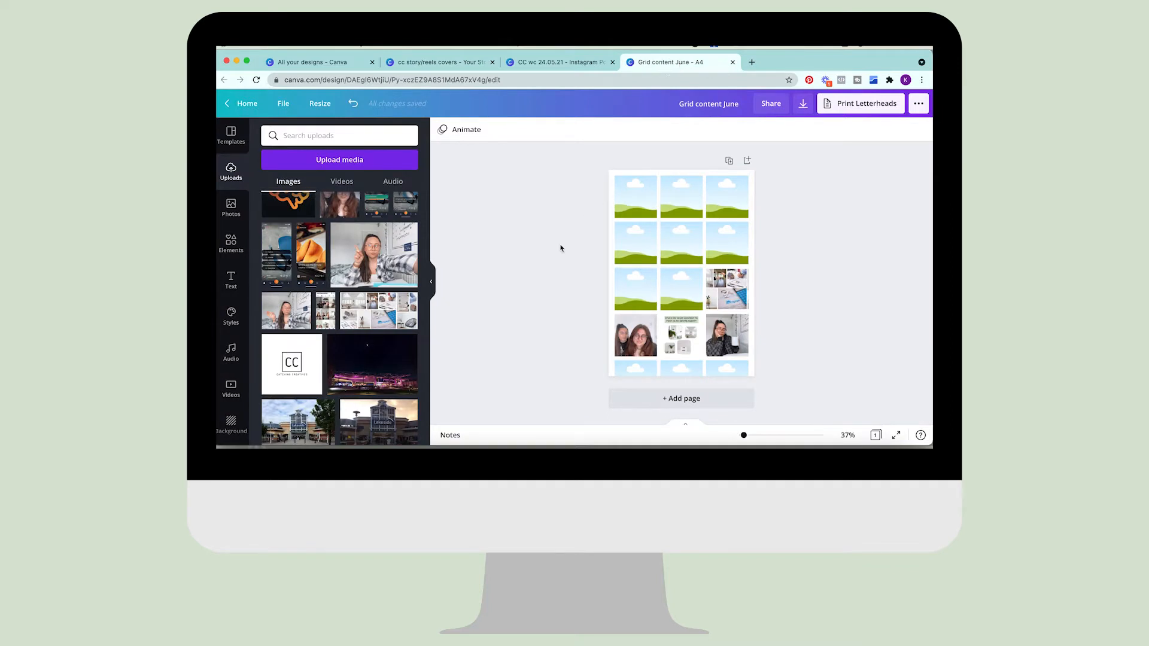
key(super+Tab)
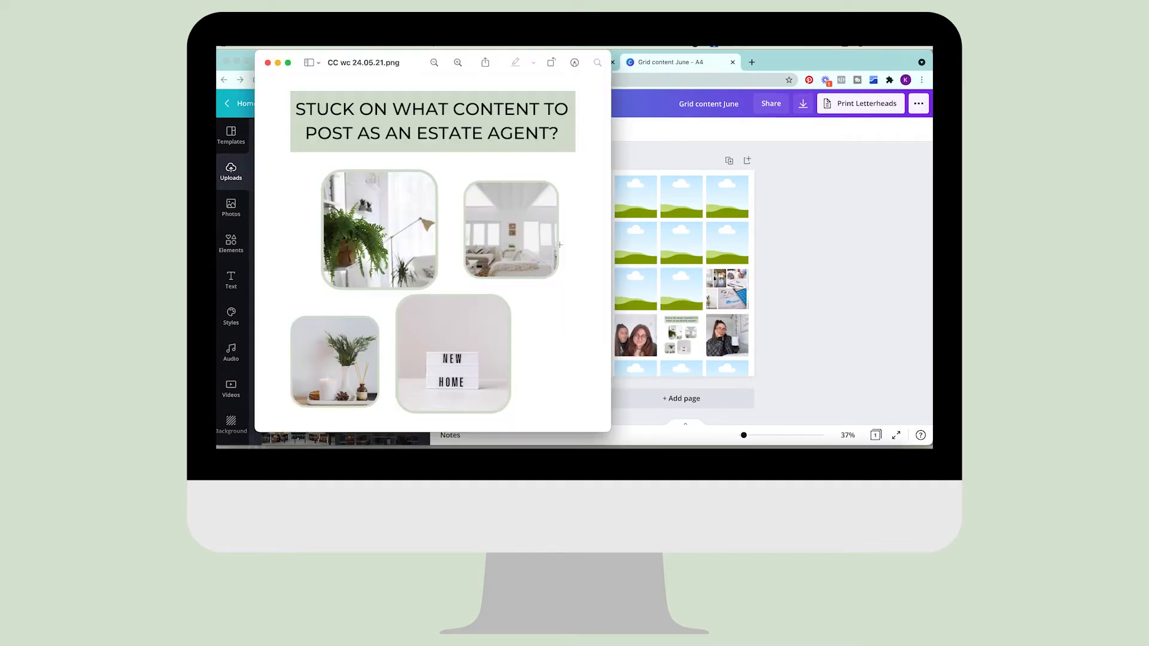
click(662, 146)
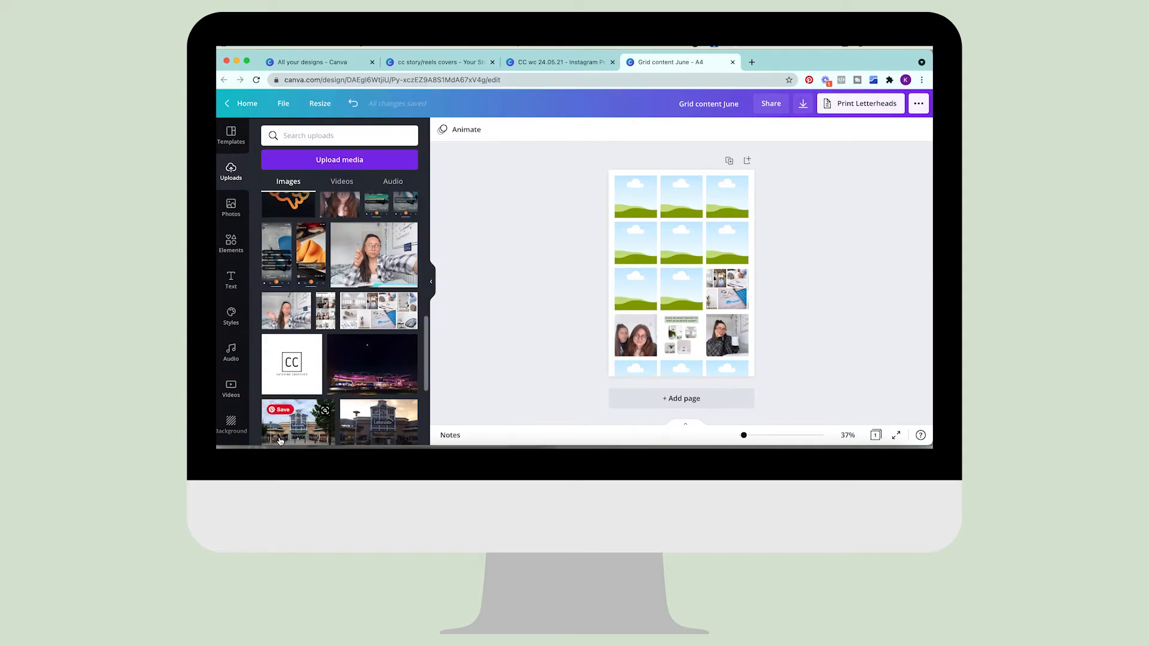
click(247, 442)
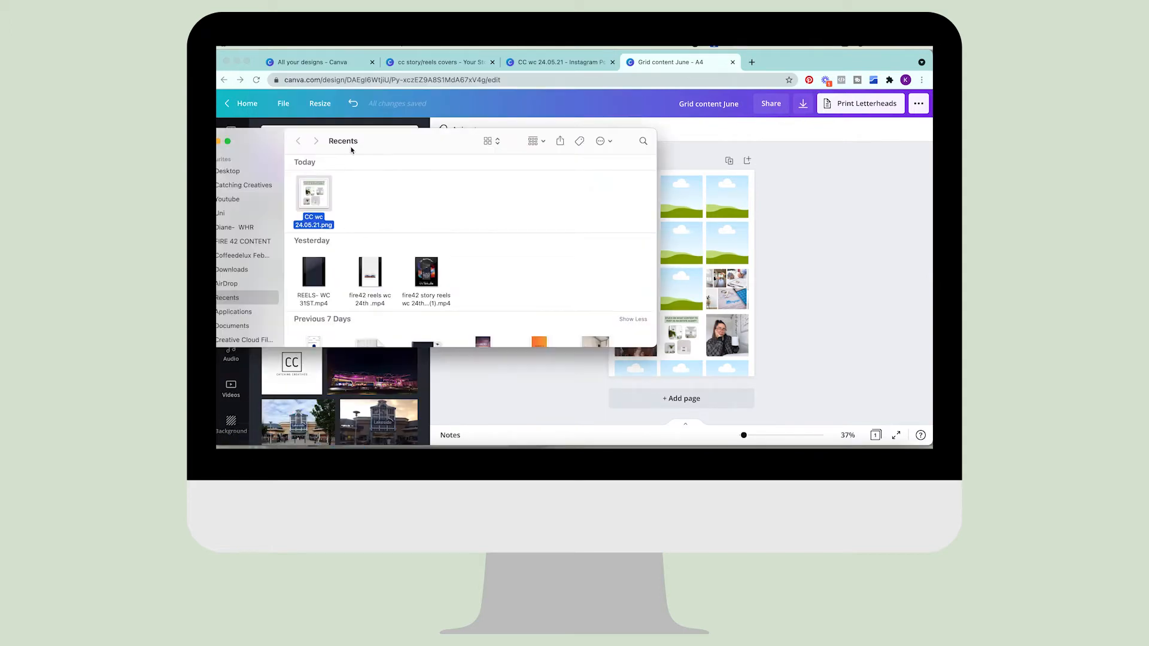
drag(351, 151, 439, 148)
click(295, 139)
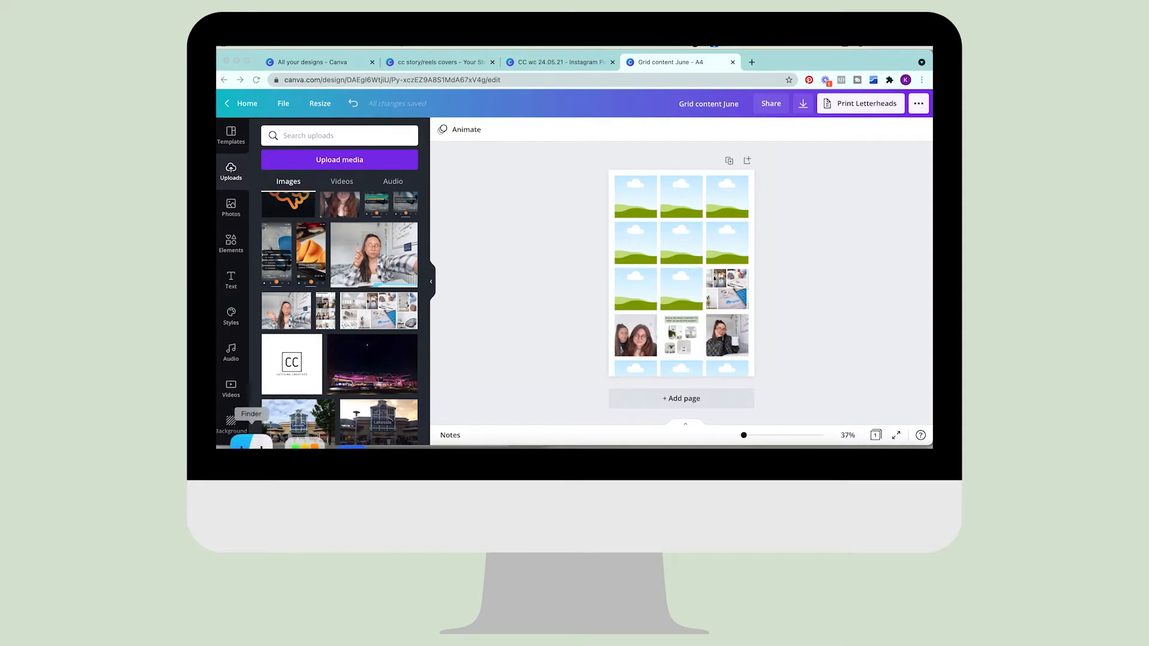
Upload the downloaded cc story/reels covers PNG from Finder's Recents and place it in the middle frame of the third row.
click(251, 441)
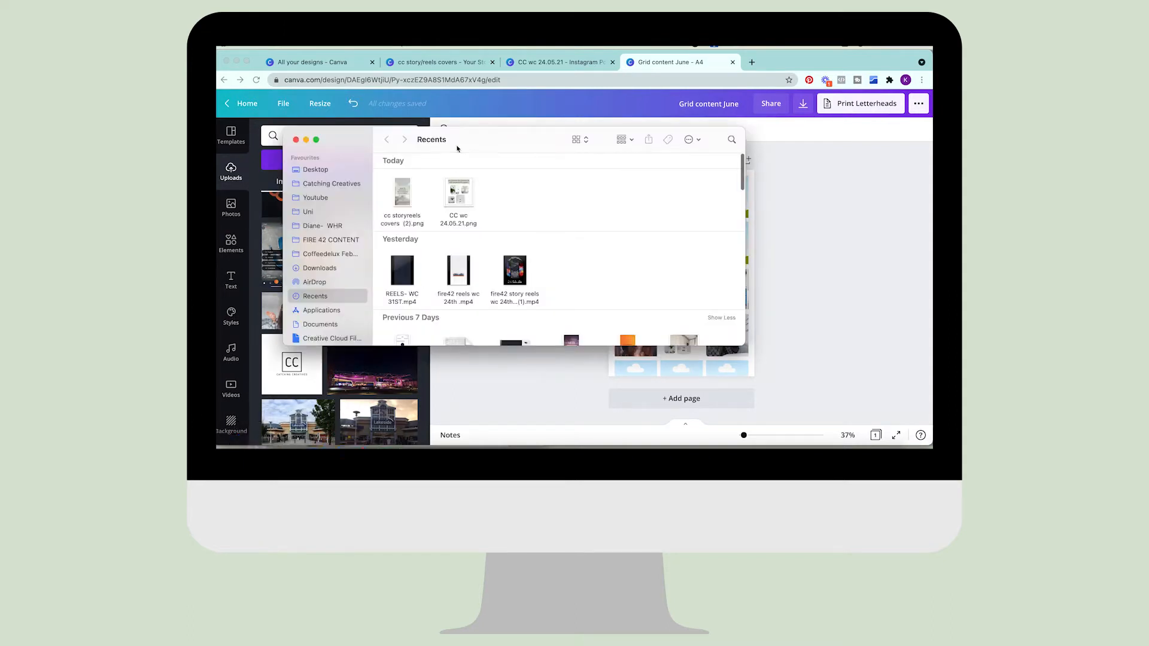
drag(459, 146, 358, 109)
drag(318, 150, 688, 285)
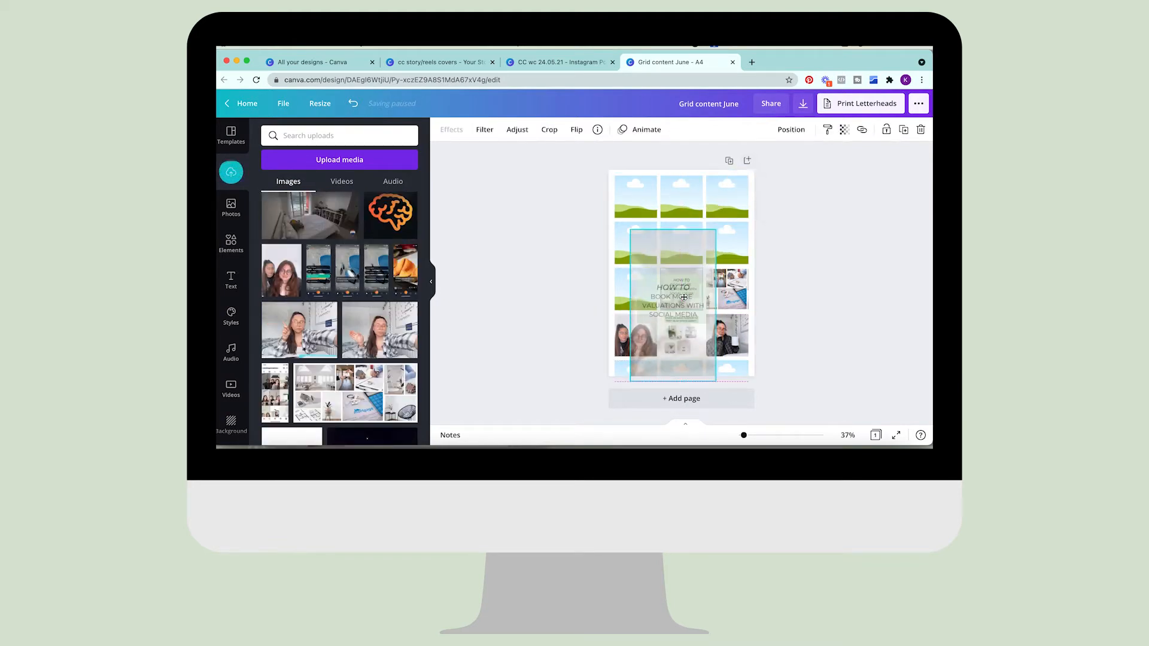
click(821, 303)
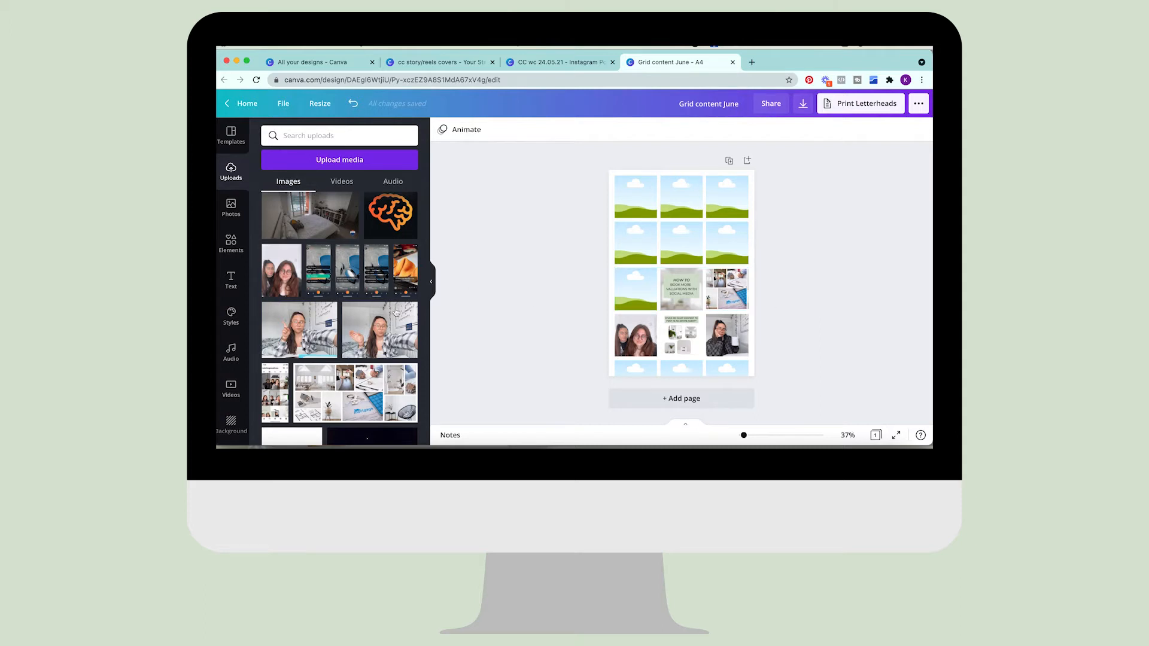
Fill the left-hand frame of the third row with the uploaded CC logo.
scroll(359, 308, down, 3)
scroll(361, 307, down, 1)
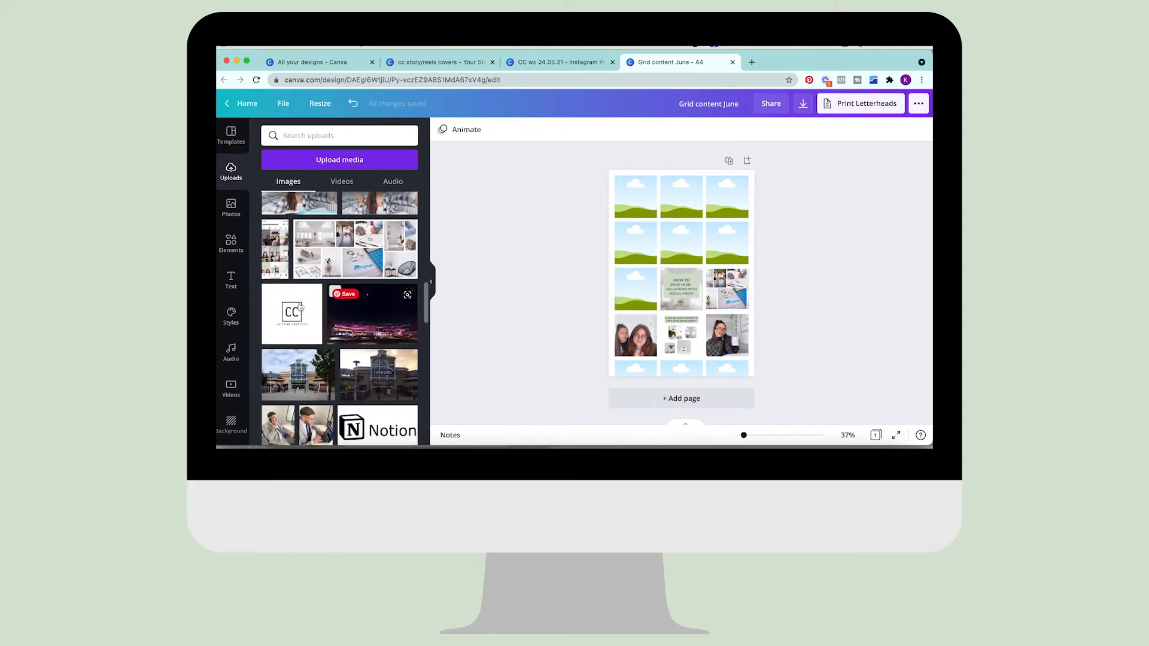
drag(631, 291, 635, 294)
Fill the middle frame of the second row with the uploaded photo of the woman sitting beside a laptop.
scroll(347, 357, down, 2)
scroll(346, 357, down, 3)
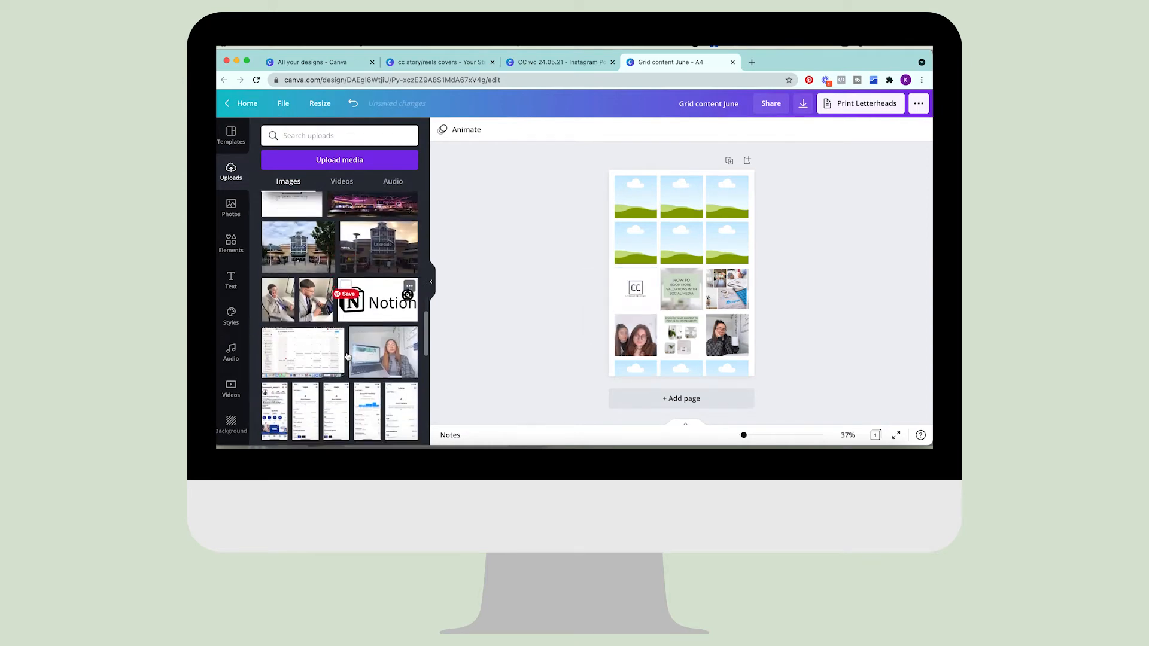
drag(383, 281, 682, 246)
Fill the top row's left-hand frame with the photo of the seated woman looking down and its right-hand frame with the person using a laptop.
scroll(329, 364, down, 10)
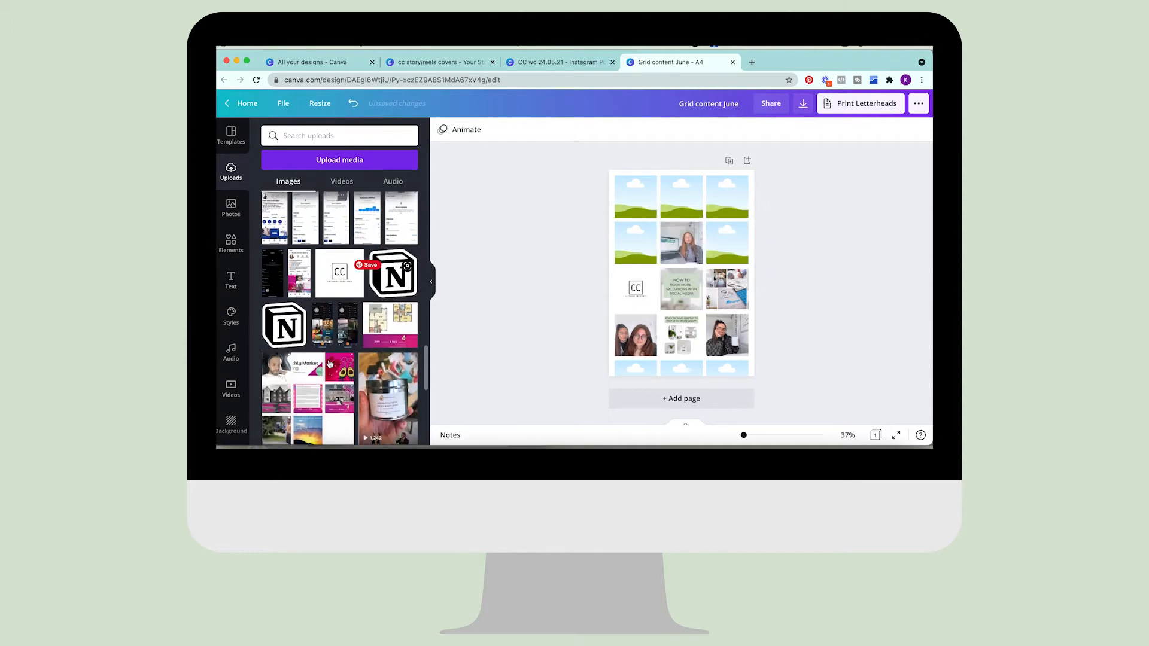
scroll(329, 364, down, 15)
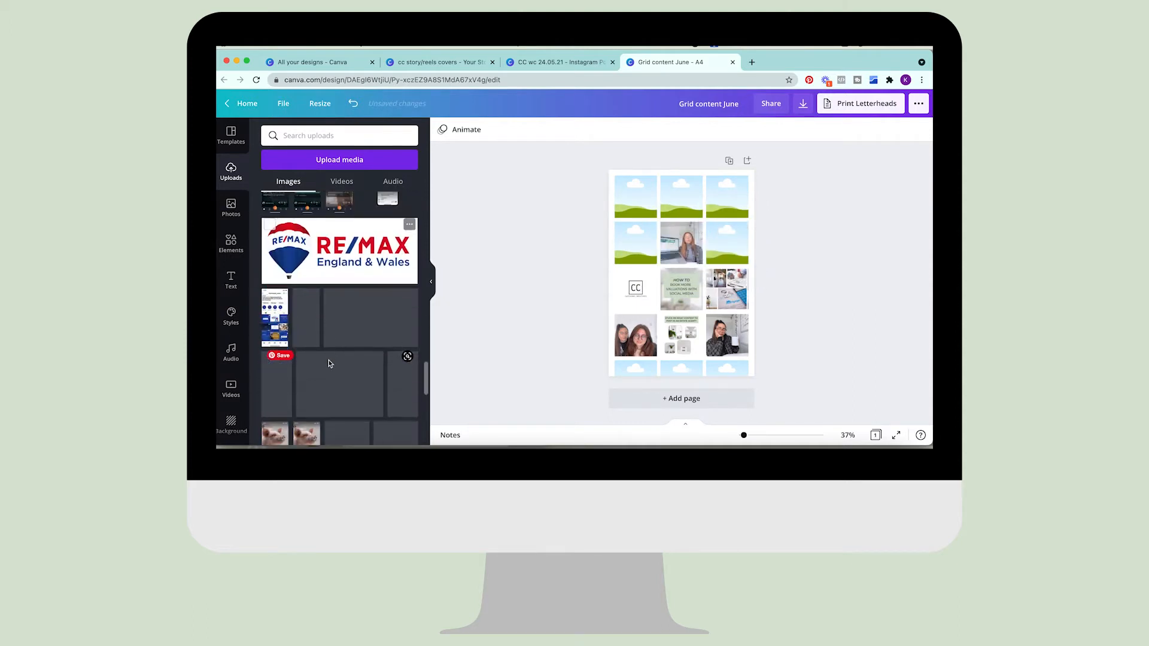
drag(393, 280, 635, 197)
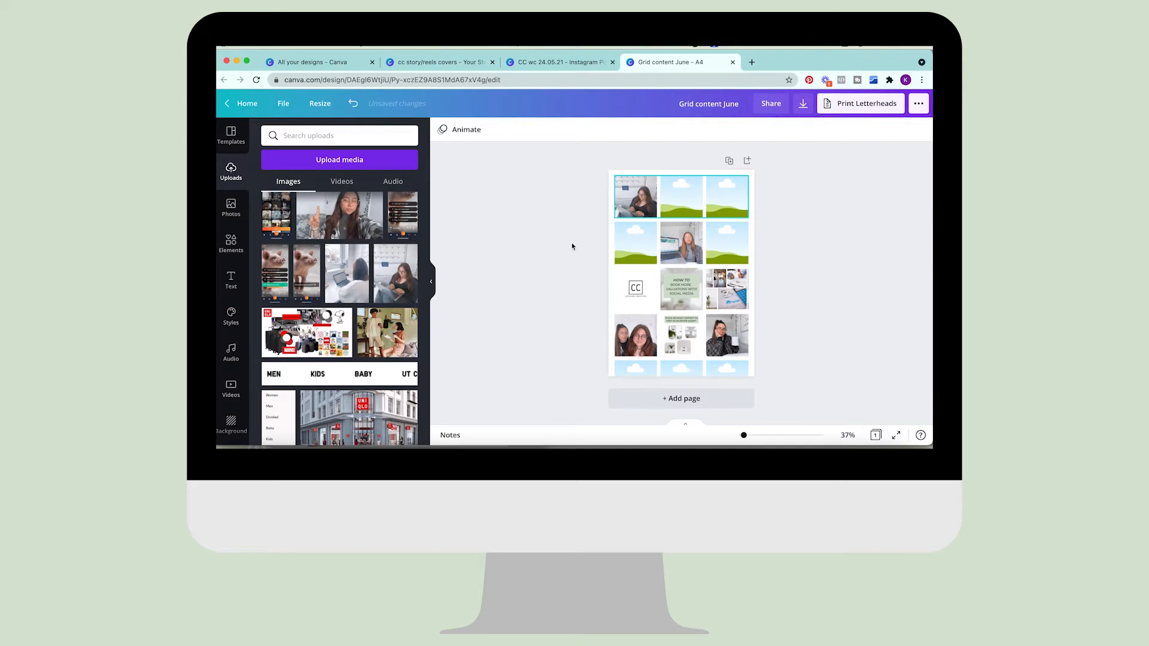
drag(347, 273, 727, 197)
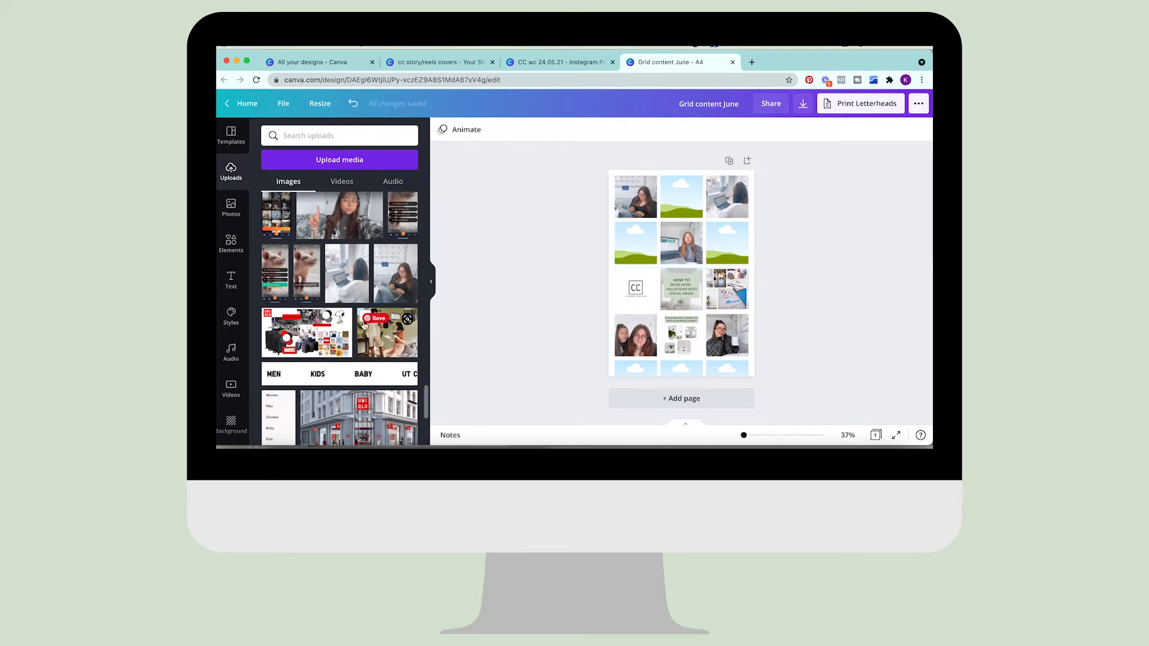
scroll(363, 325, down, 3)
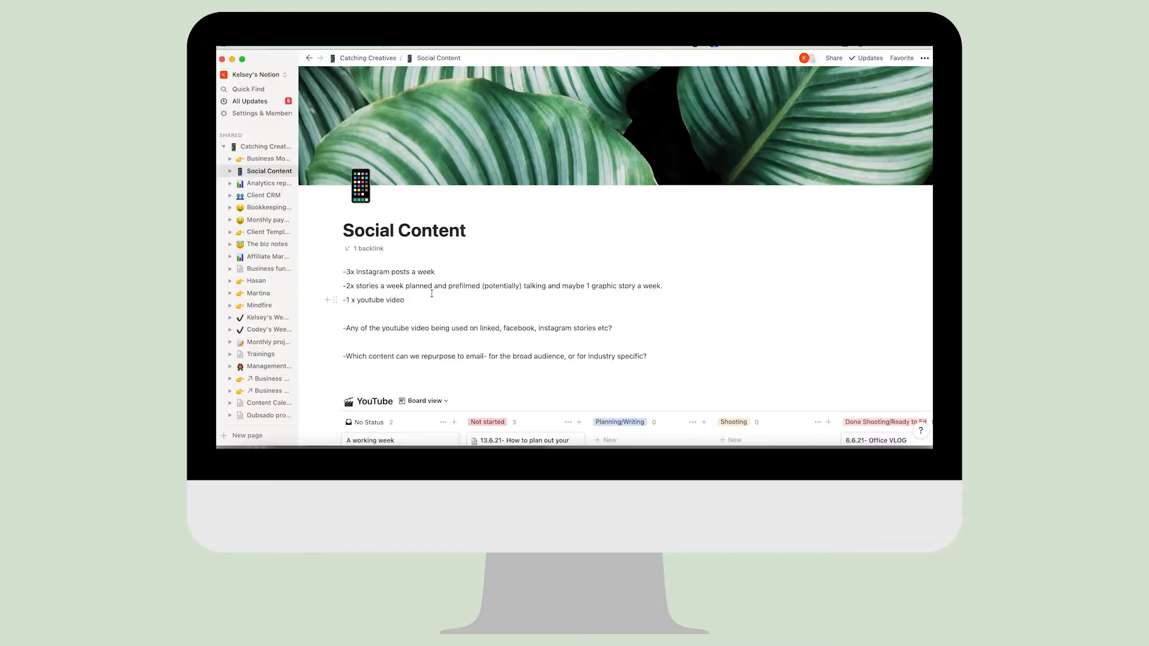
Switch to Notion and review the YouTube and CC Instagram boards on the Social Content page.
scroll(432, 293, down, 5)
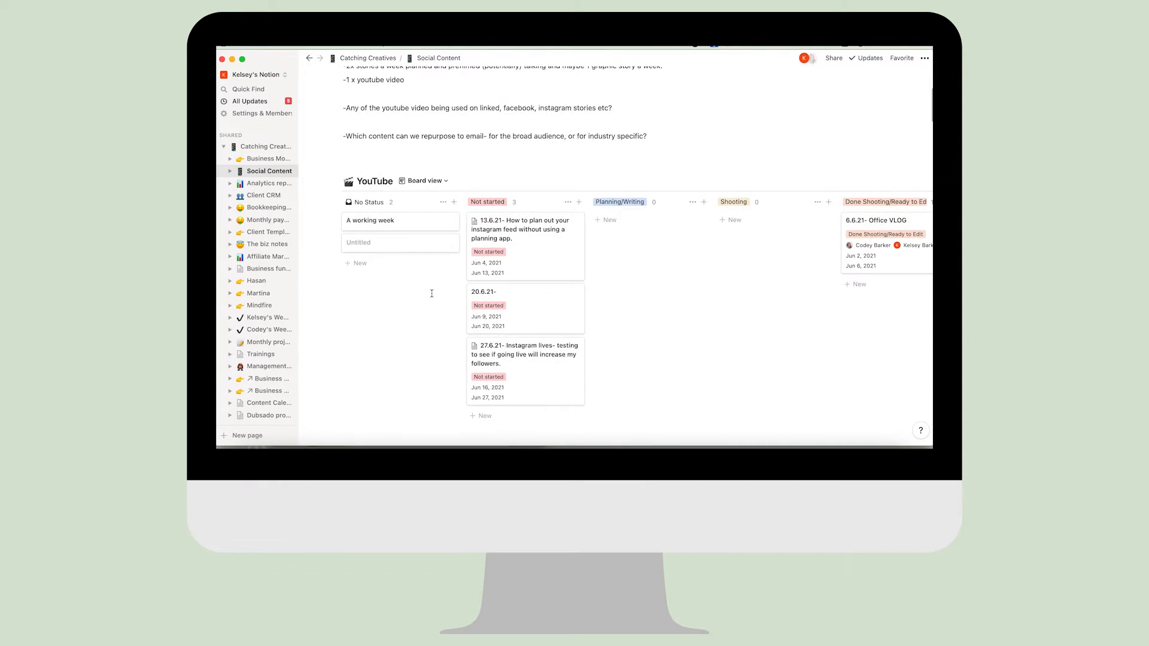
scroll(431, 293, down, 3)
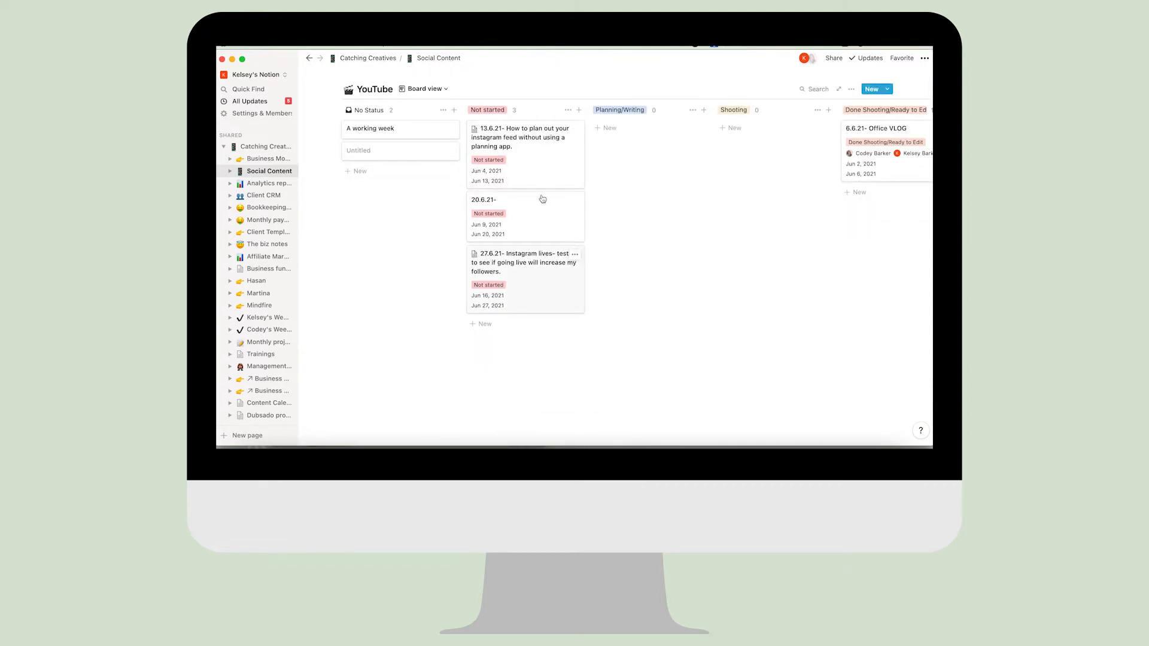
scroll(542, 199, down, 8)
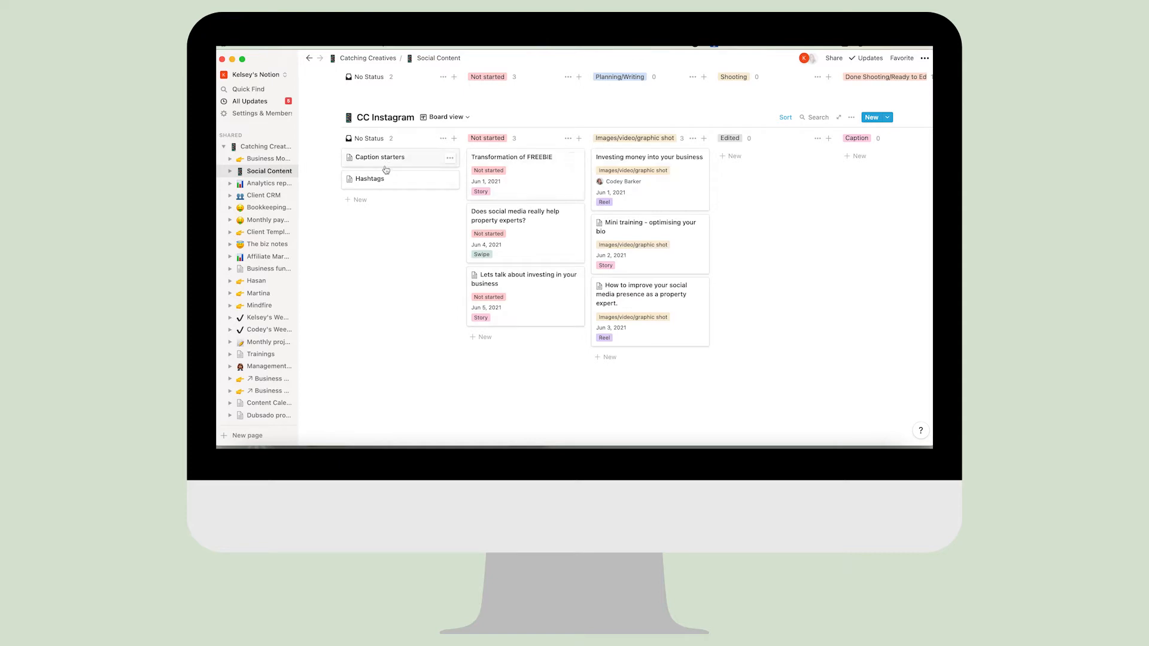
Open the Transformation of FREEBIE card on the CC Instagram board and view the choices for its Format property.
click(538, 181)
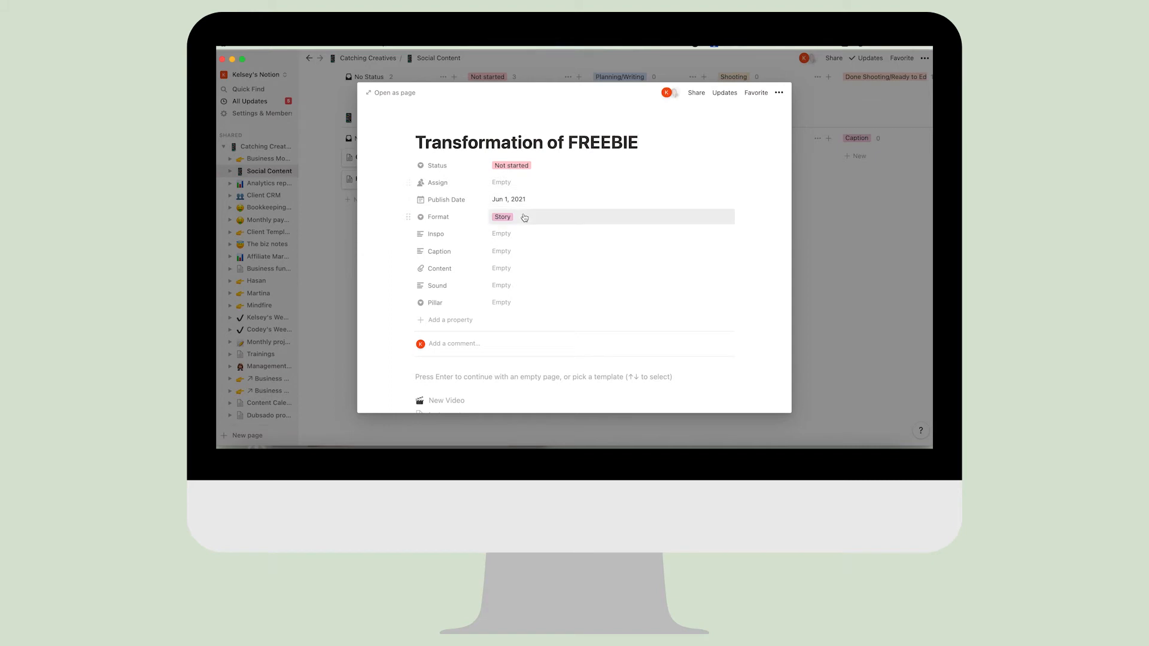
click(524, 216)
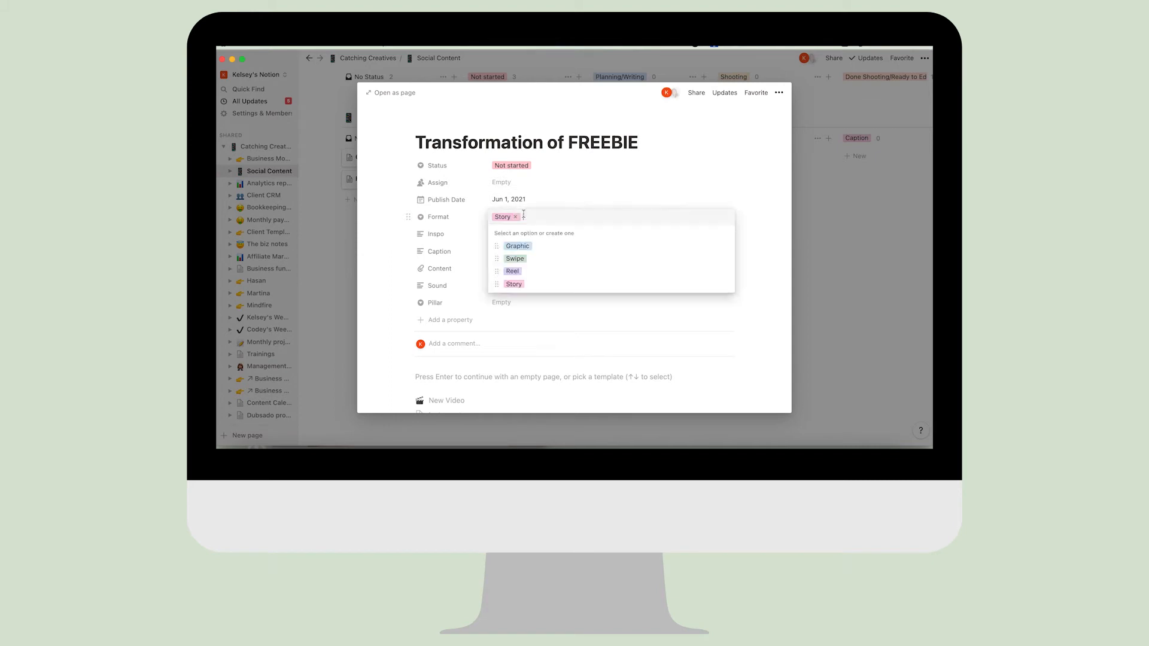
click(832, 204)
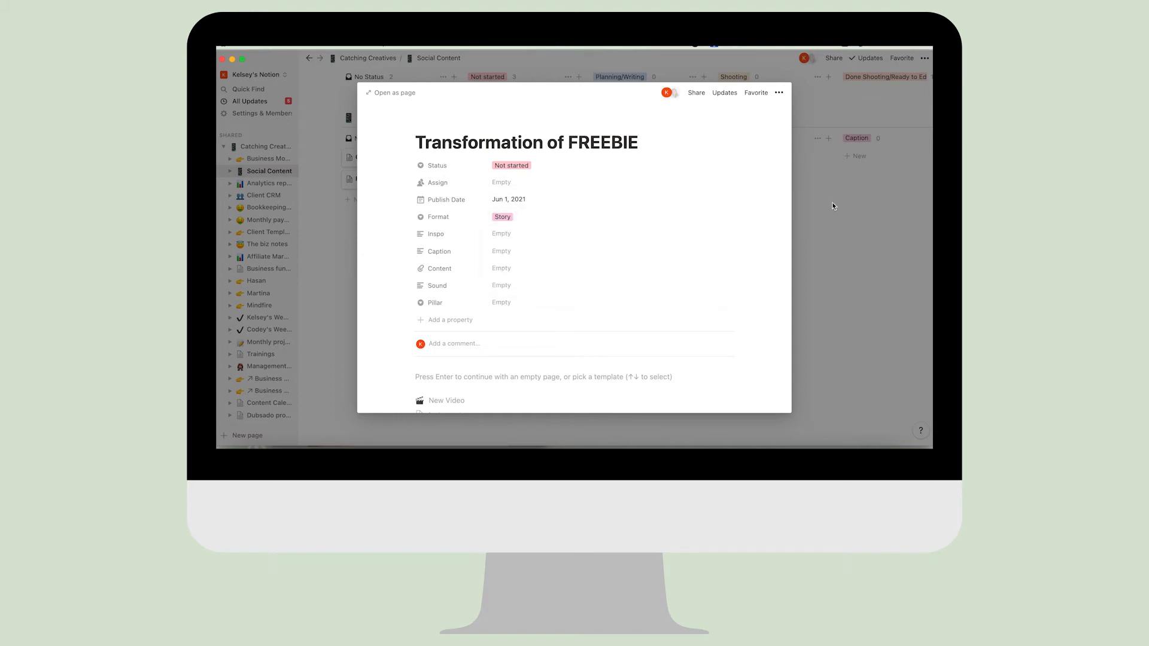